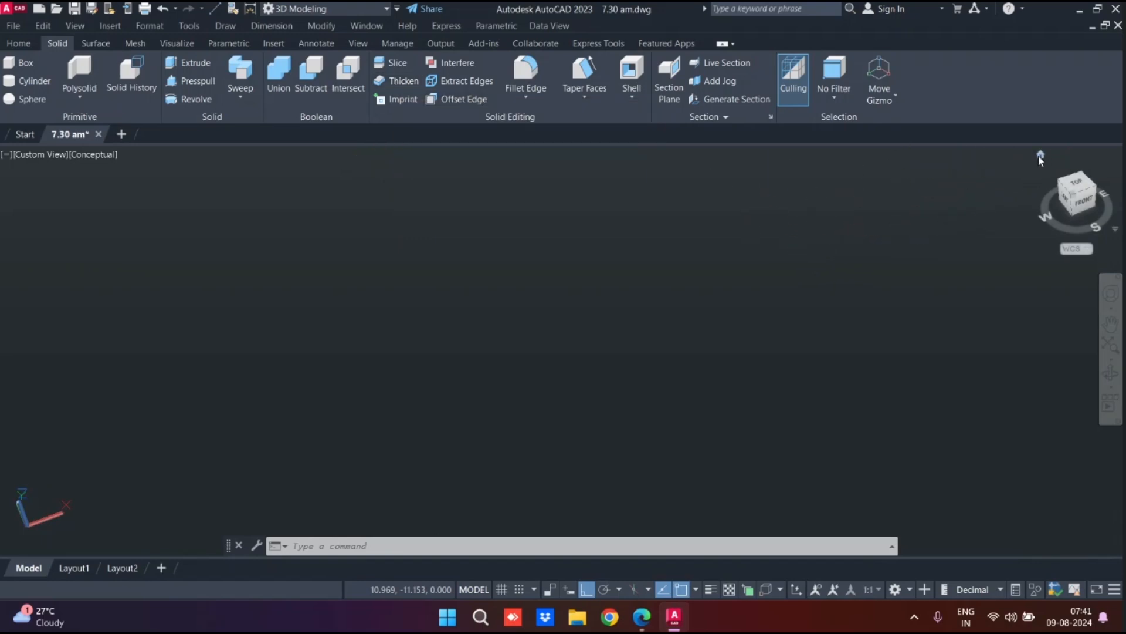
# Create a rectangular planar surface about 3.9 by 3.5 units beside the origin, working in the home isometric view
pyautogui.click(1039, 155)
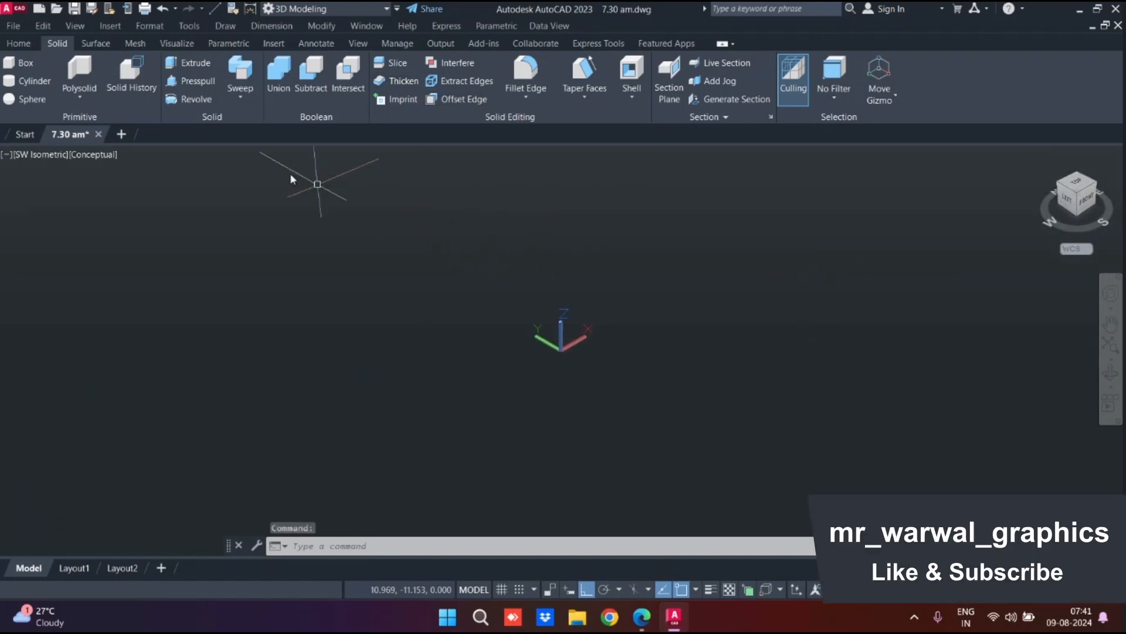
pyautogui.click(96, 44)
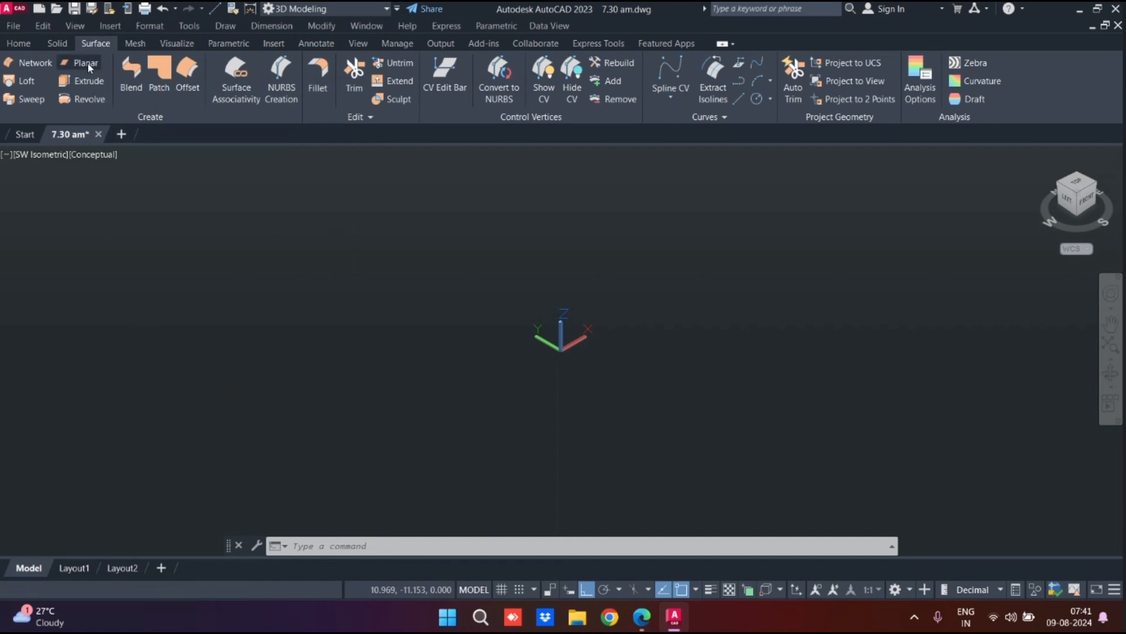
pyautogui.click(87, 62)
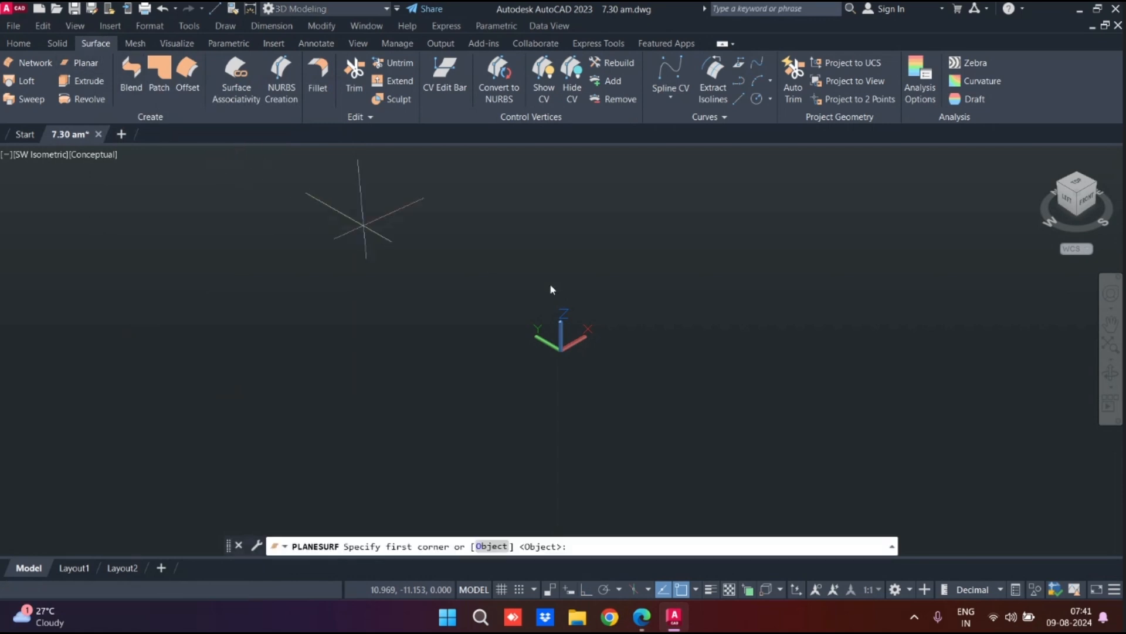
pyautogui.click(644, 341)
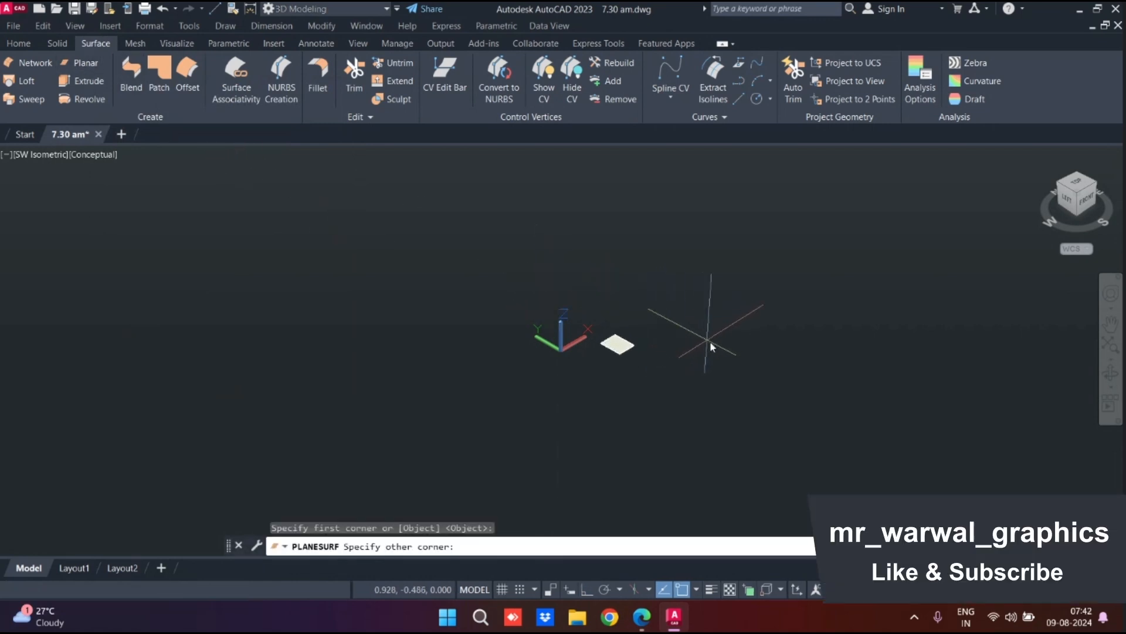
pyautogui.click(813, 338)
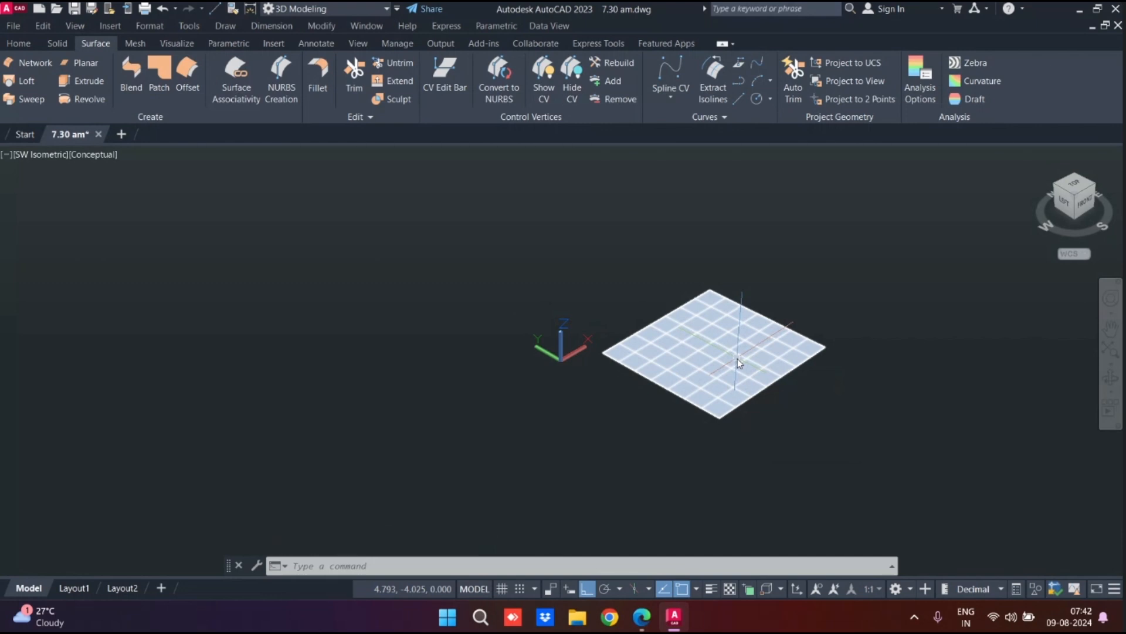
# Thicken the planar surface upward into a solid slab about 0.36 units thick by picking two points
pyautogui.keyDown('shift'); pyautogui.moveTo(802, 454); pyautogui.dragTo(725, 422, button='middle'); pyautogui.keyUp('shift')
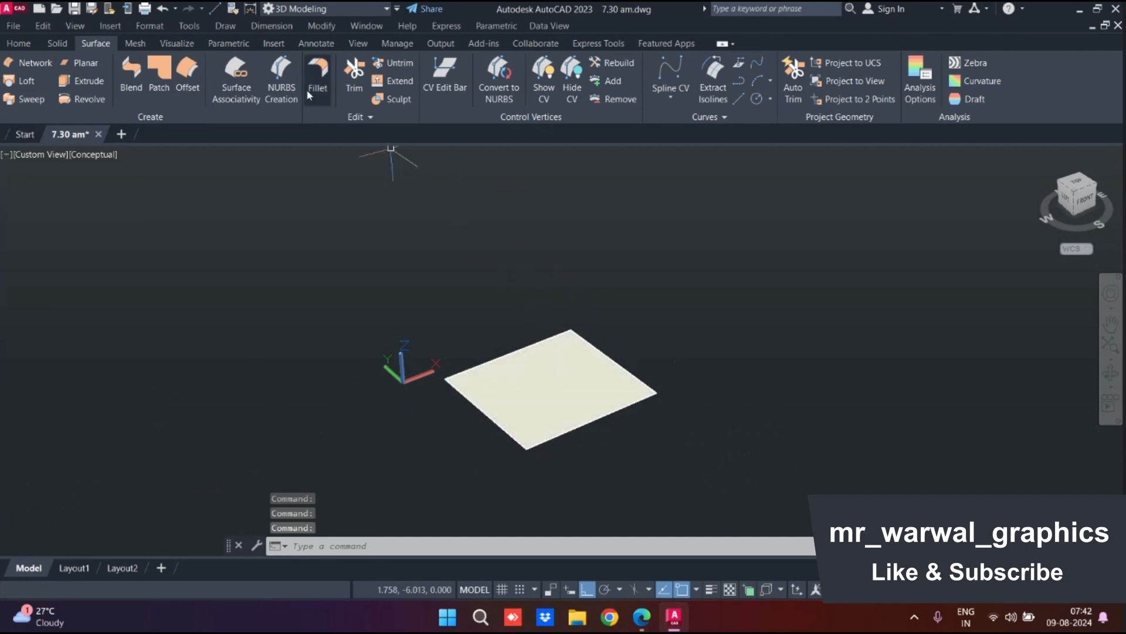
pyautogui.click(58, 44)
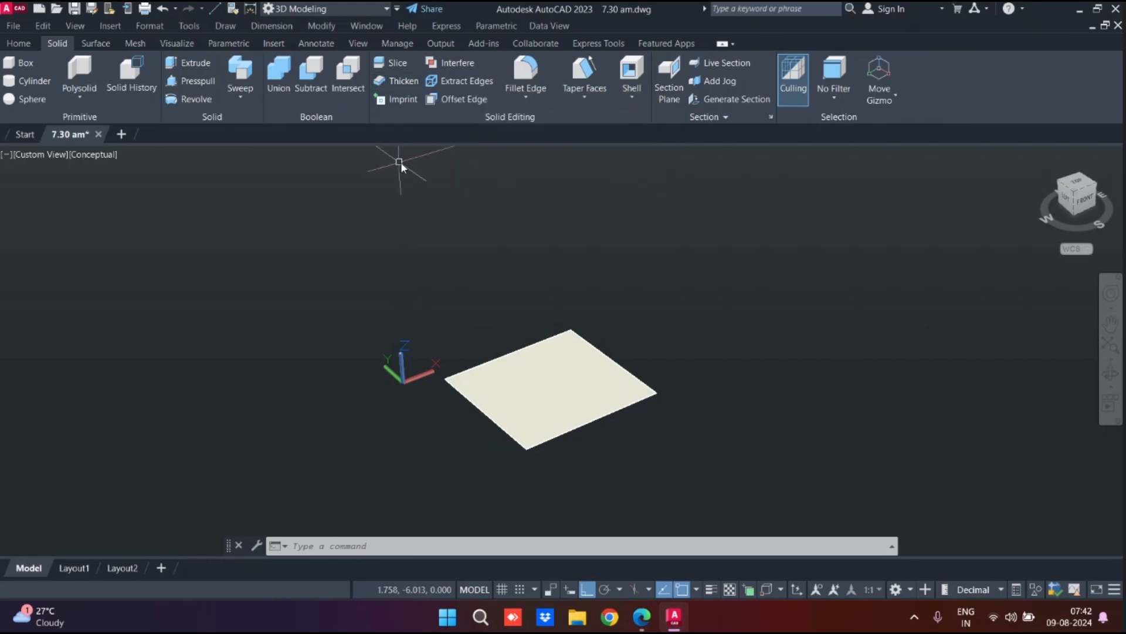
pyautogui.click(405, 82)
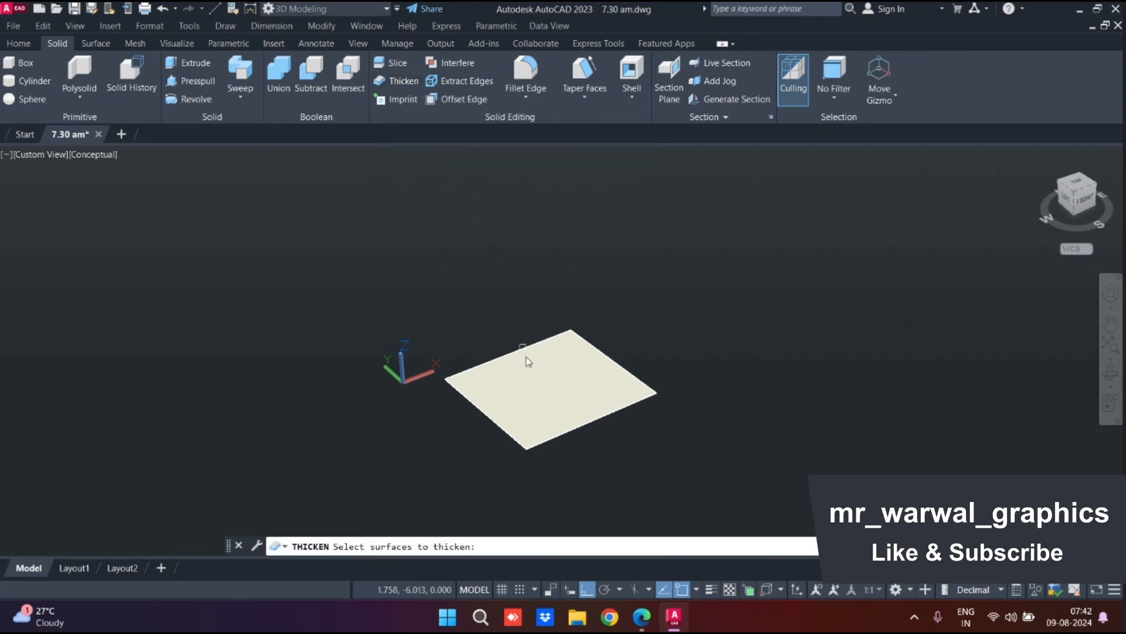
pyautogui.click(530, 376)
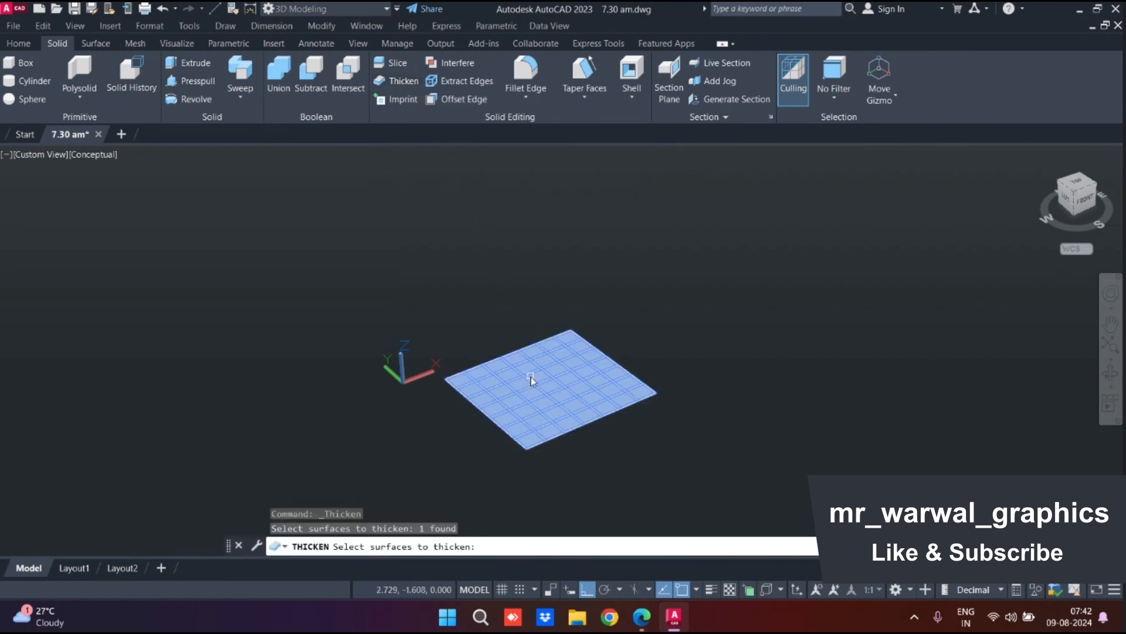
pyautogui.press('Return')
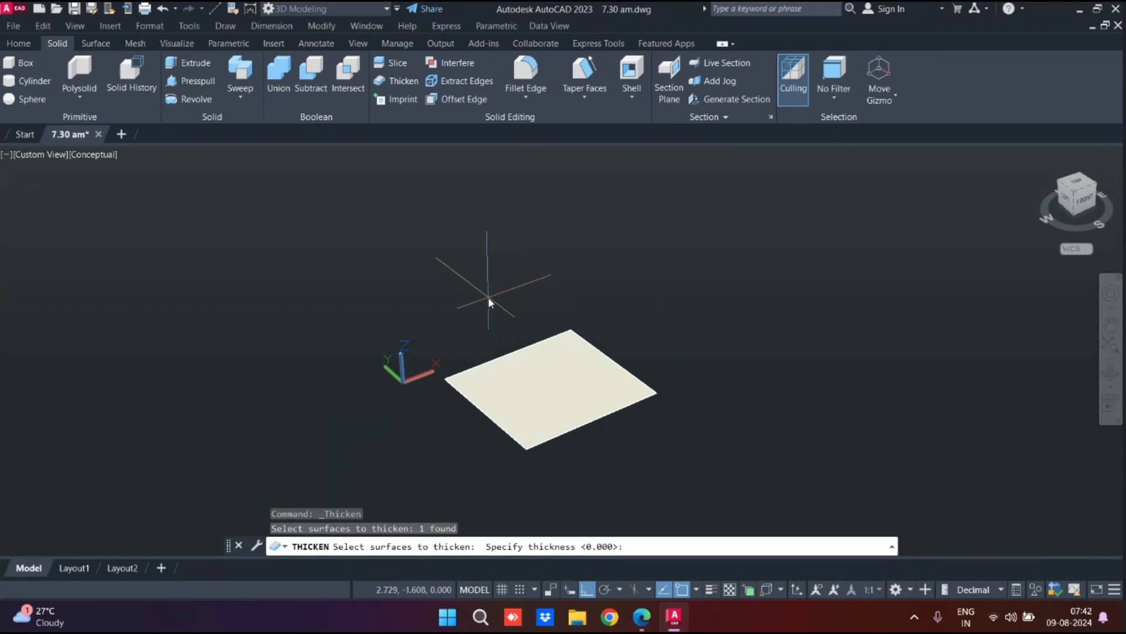
pyautogui.click(475, 369)
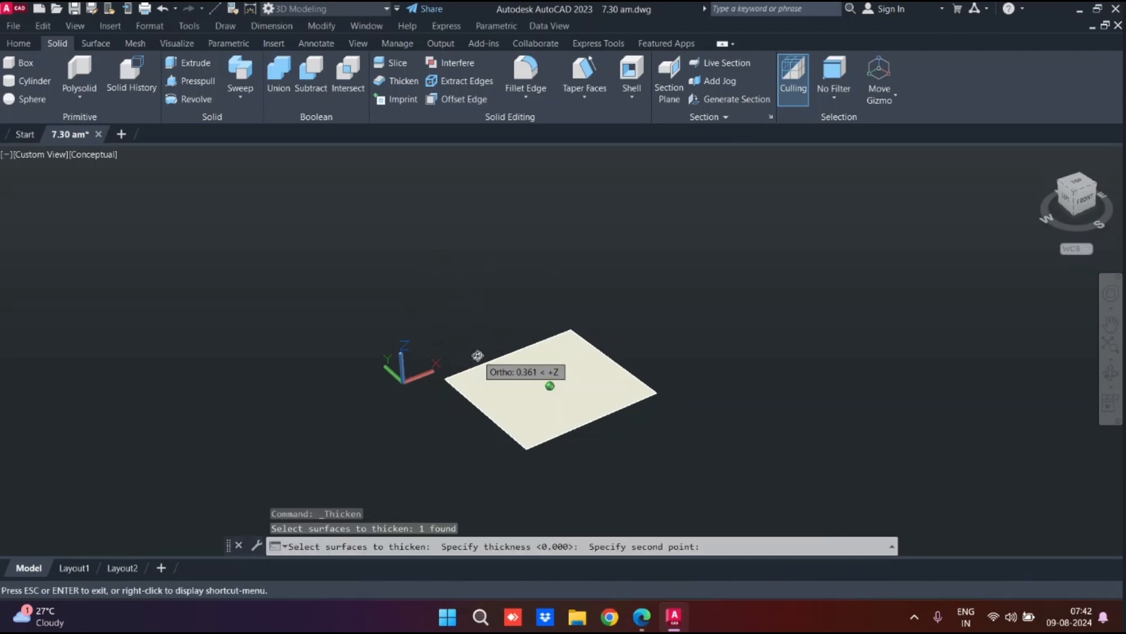
pyautogui.moveTo(478, 359)
pyautogui.keyDown('shift'); pyautogui.mouseDown(button='middle')
pyautogui.moveTo(485, 327)
pyautogui.moveTo(487, 351)
pyautogui.mouseUp(button='middle'); pyautogui.keyUp('shift')
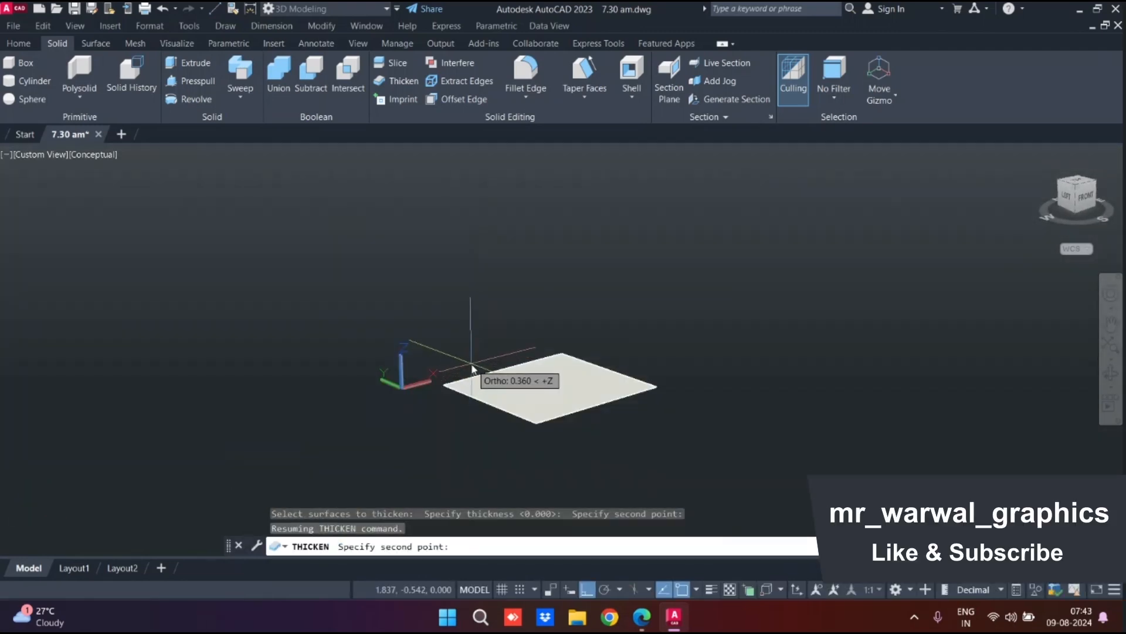
pyautogui.click(472, 367)
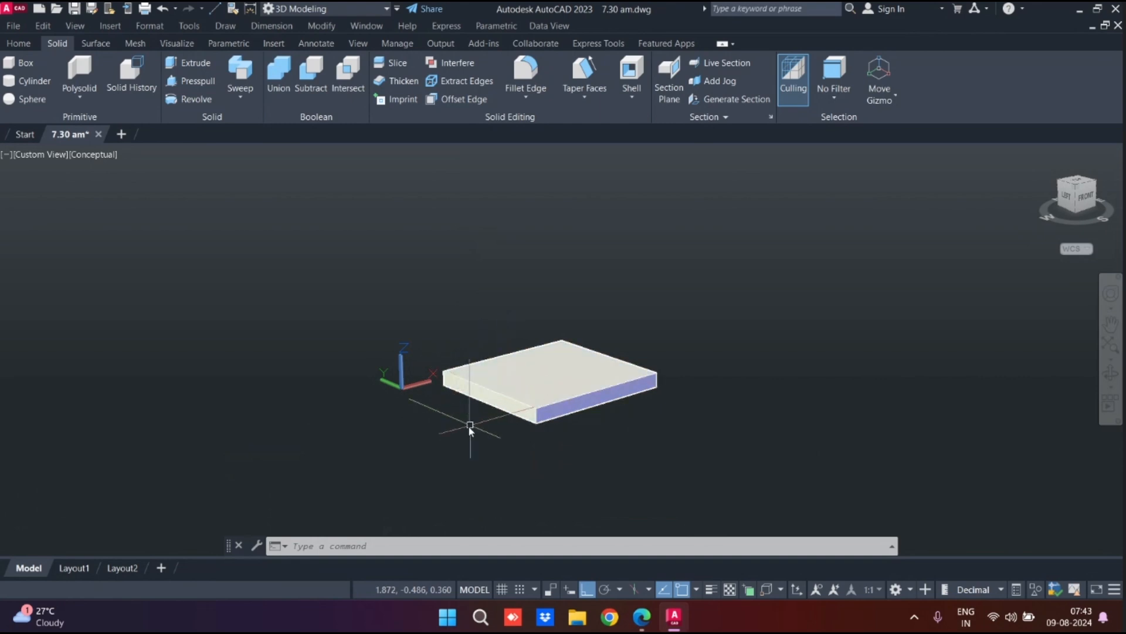
# Switch to the plan view of the current UCS
pyautogui.scroll(5, 468, 427)
pyautogui.moveTo(468, 428); pyautogui.dragTo(443, 394, button='middle')
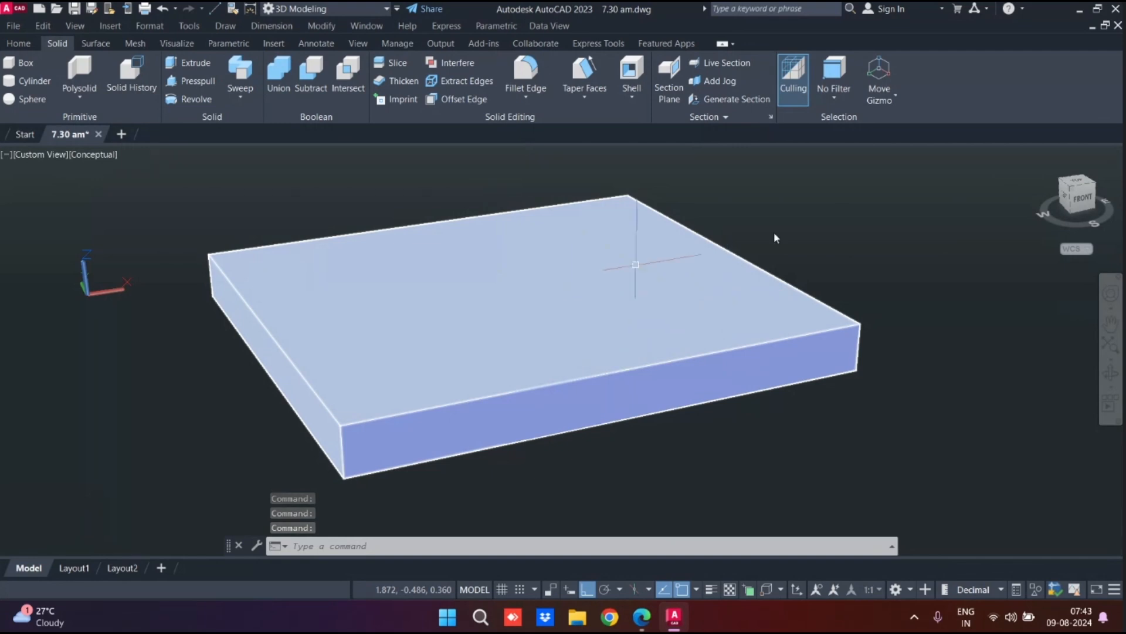
pyautogui.click(1042, 154)
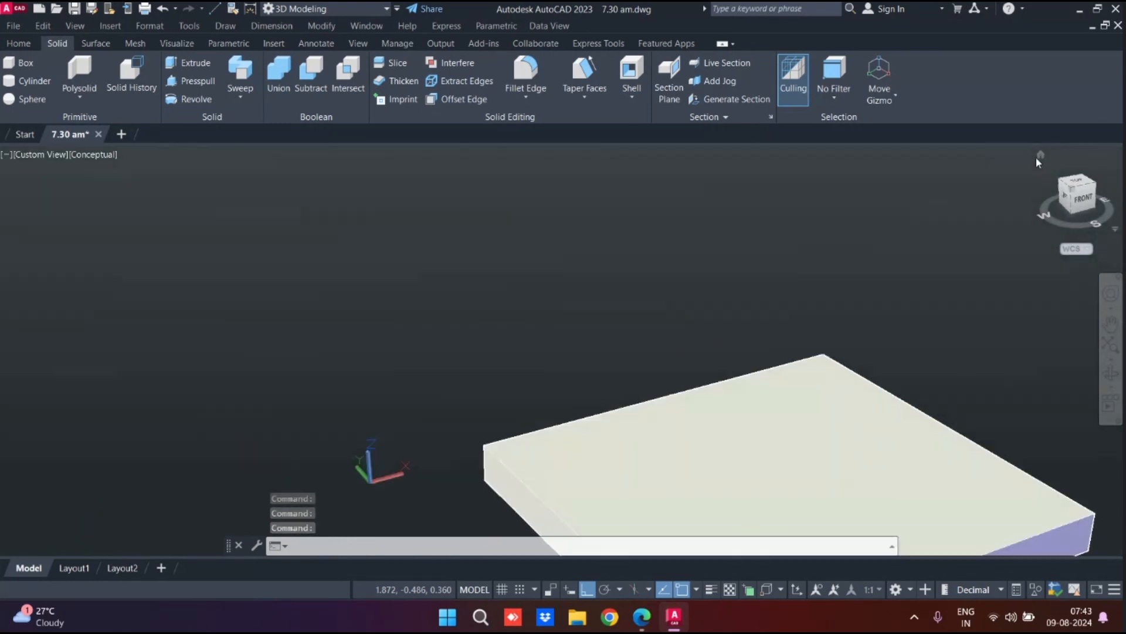
pyautogui.moveTo(716, 317)
pyautogui.keyDown('shift'); pyautogui.mouseDown(button='middle')
pyautogui.moveTo(699, 299)
pyautogui.moveTo(696, 315)
pyautogui.mouseUp(button='middle'); pyautogui.keyUp('shift')
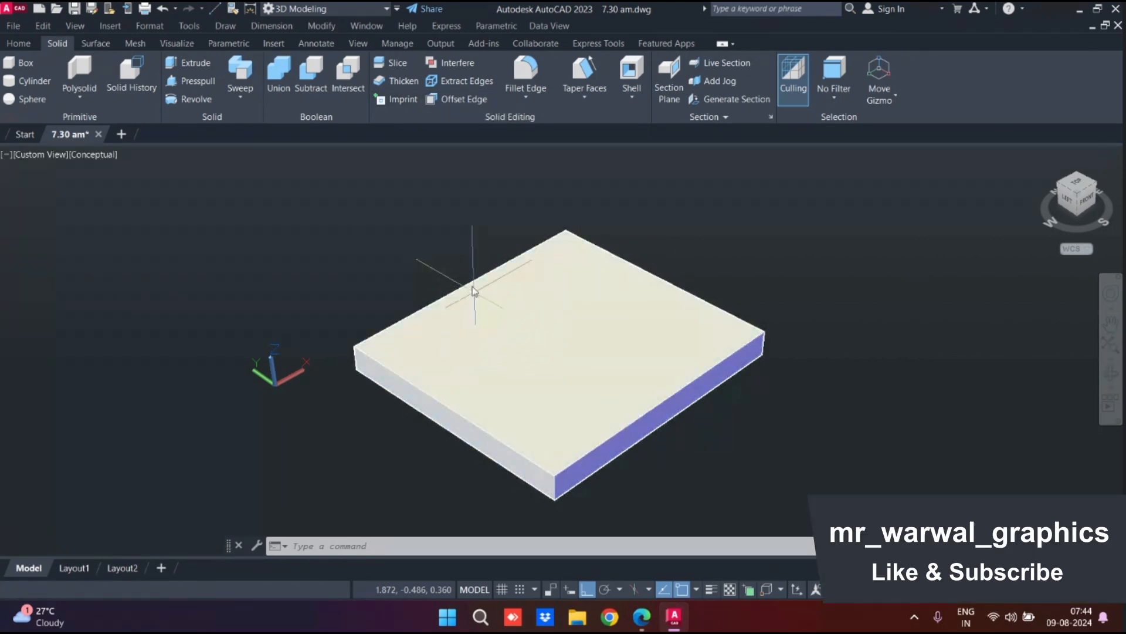
pyautogui.write('plan')
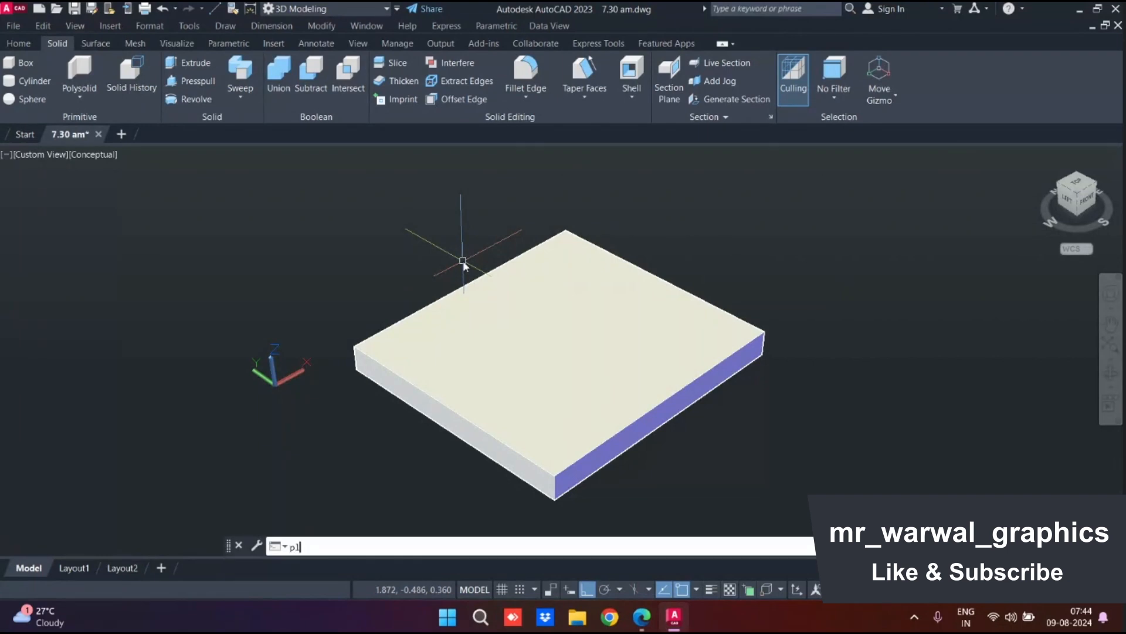
pyautogui.press('Return')
pyautogui.press('Return')
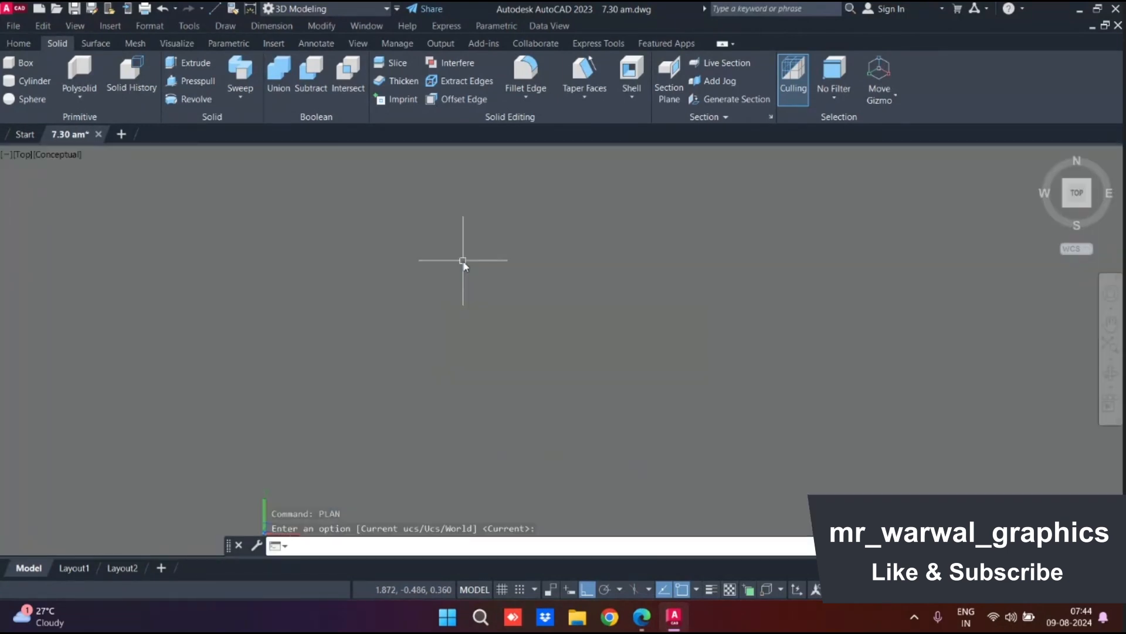
# Set the visual style to Wireframe and zoom to the drawing extents
pyautogui.write('vs')
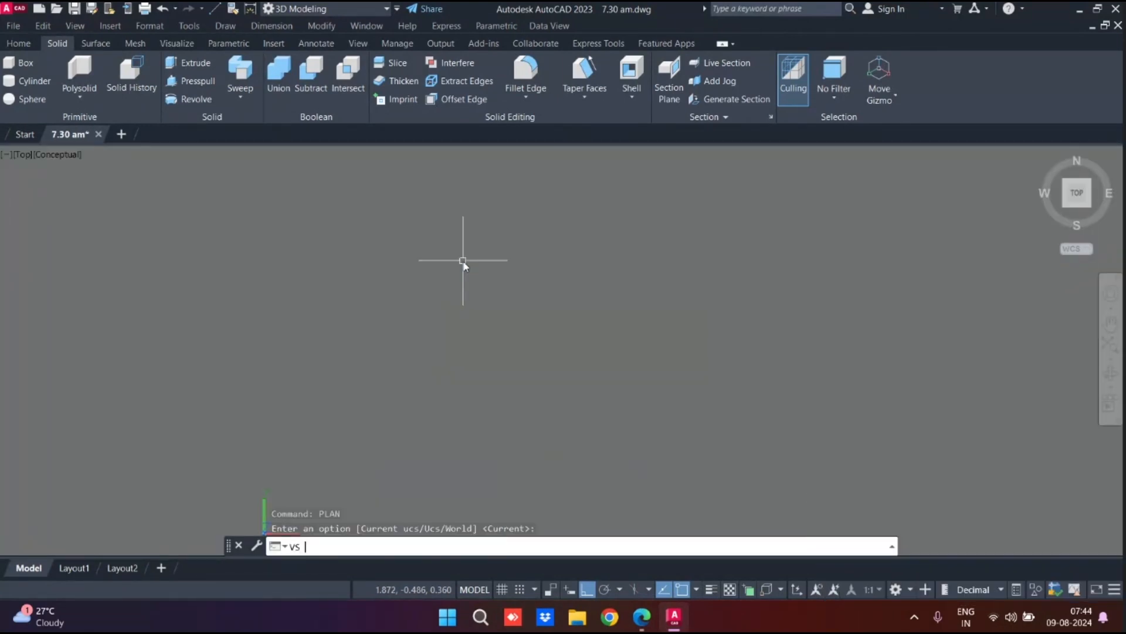
pyautogui.press('Return')
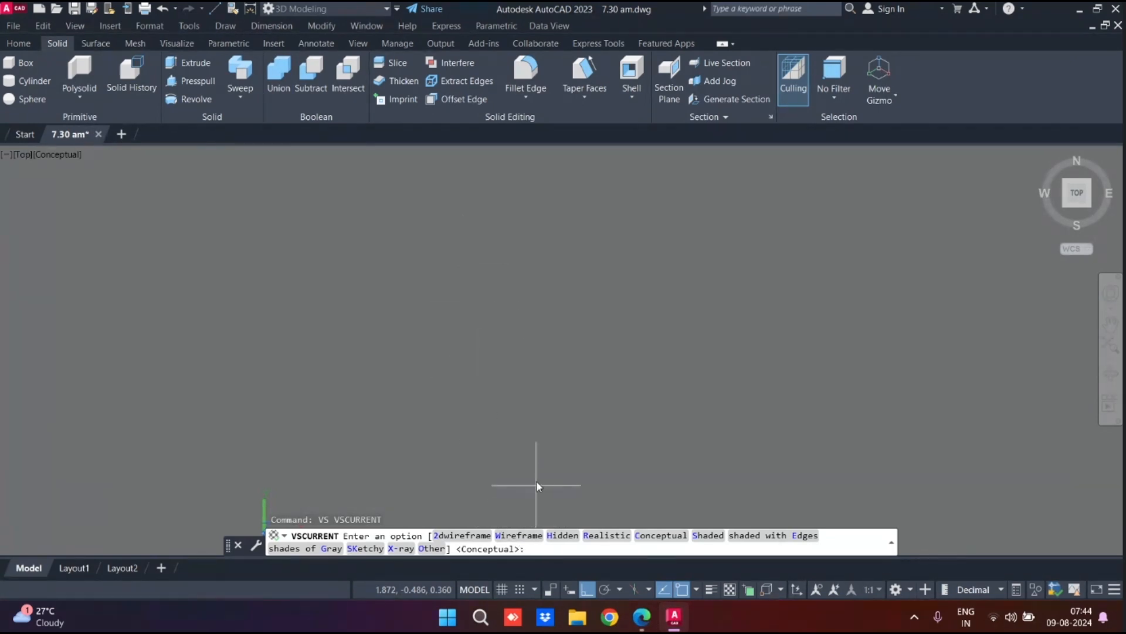
pyautogui.press('Return')
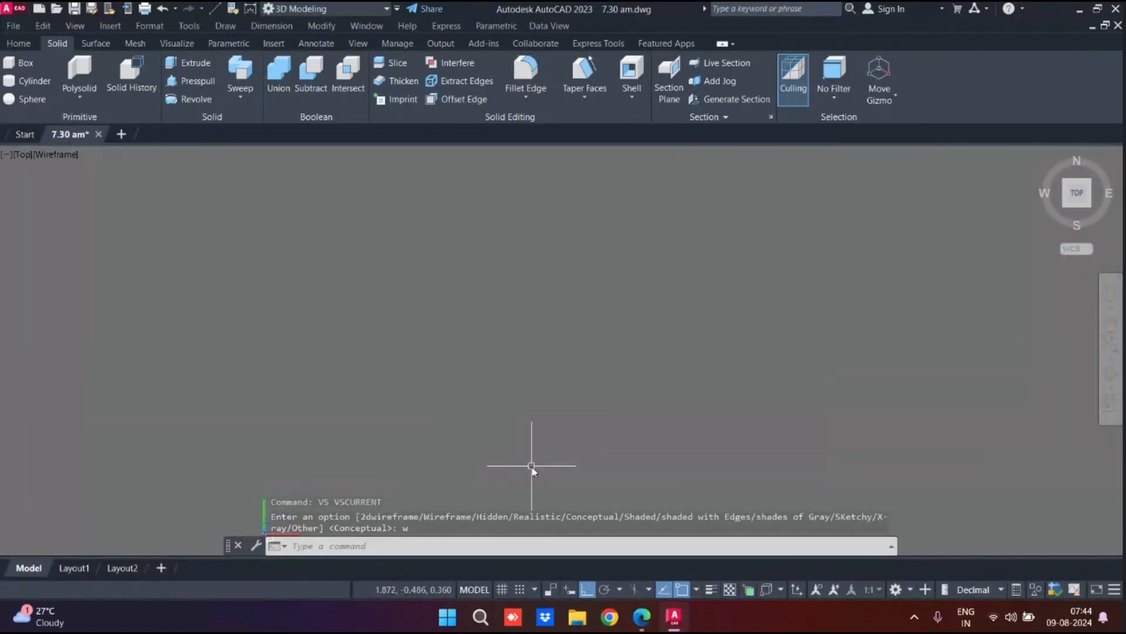
pyautogui.write('z')
pyautogui.press('Return')
pyautogui.write('e')
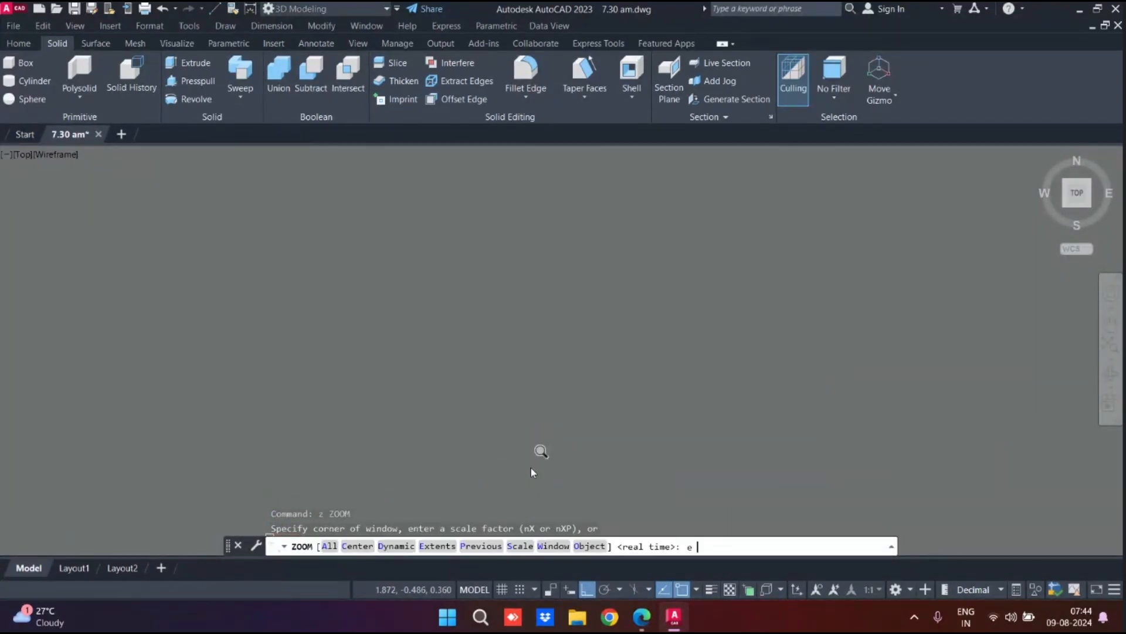
pyautogui.press('Return')
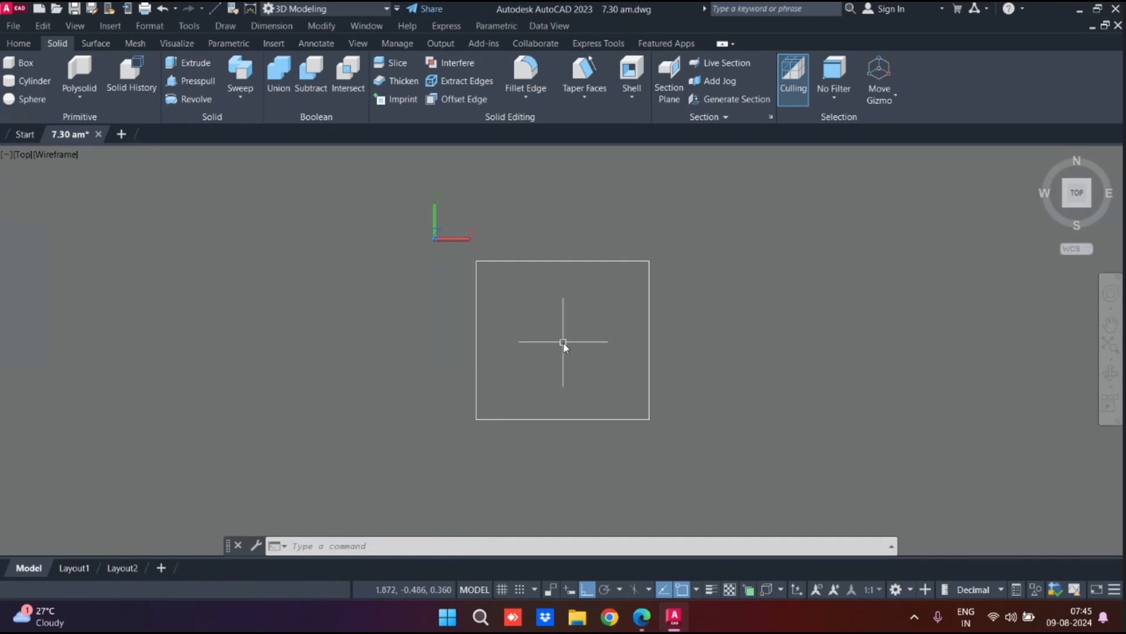
# Draw an ellipse about 2.9 by 2.8 units centred inside the slab's outline, starting below the upper edge's midpoint
pyautogui.write('el')
pyautogui.press('Return')
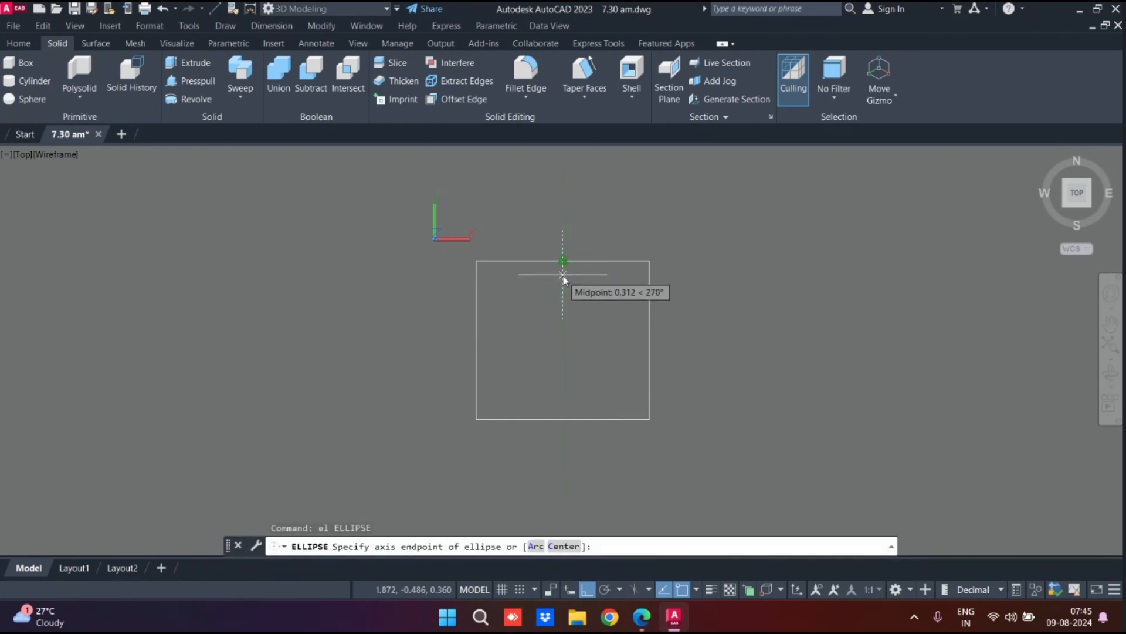
pyautogui.click(562, 274)
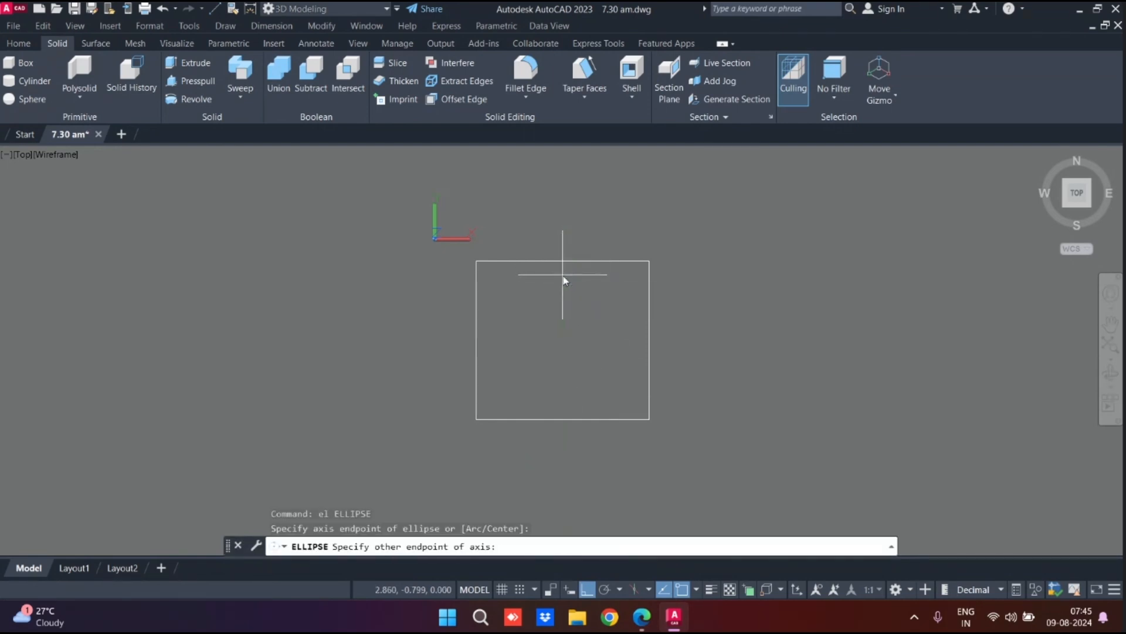
pyautogui.click(566, 407)
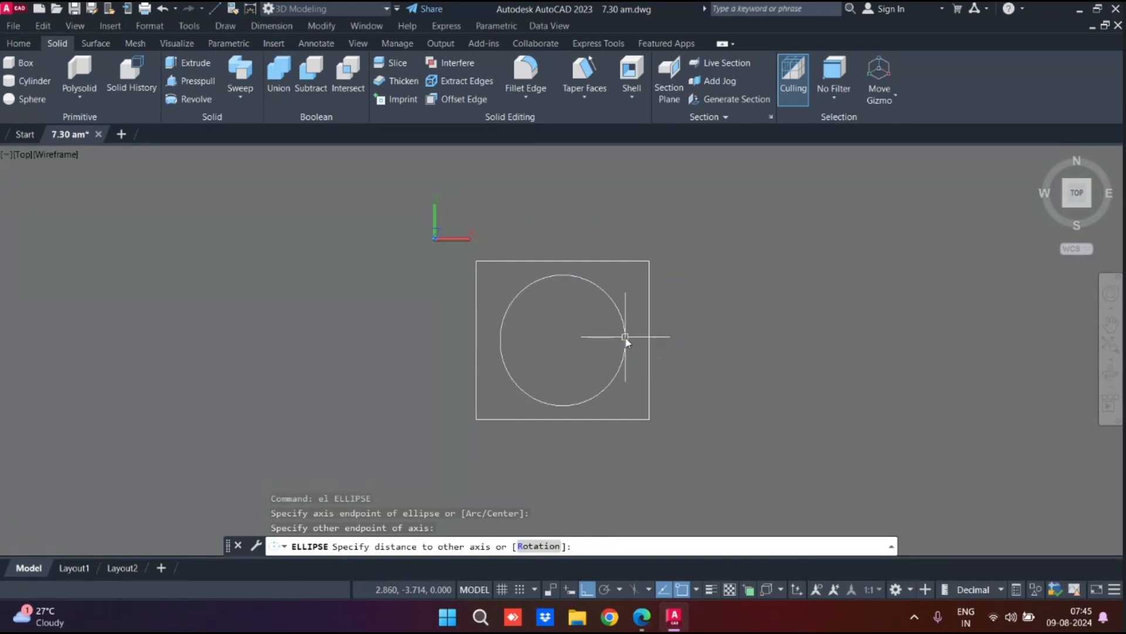
pyautogui.click(626, 340)
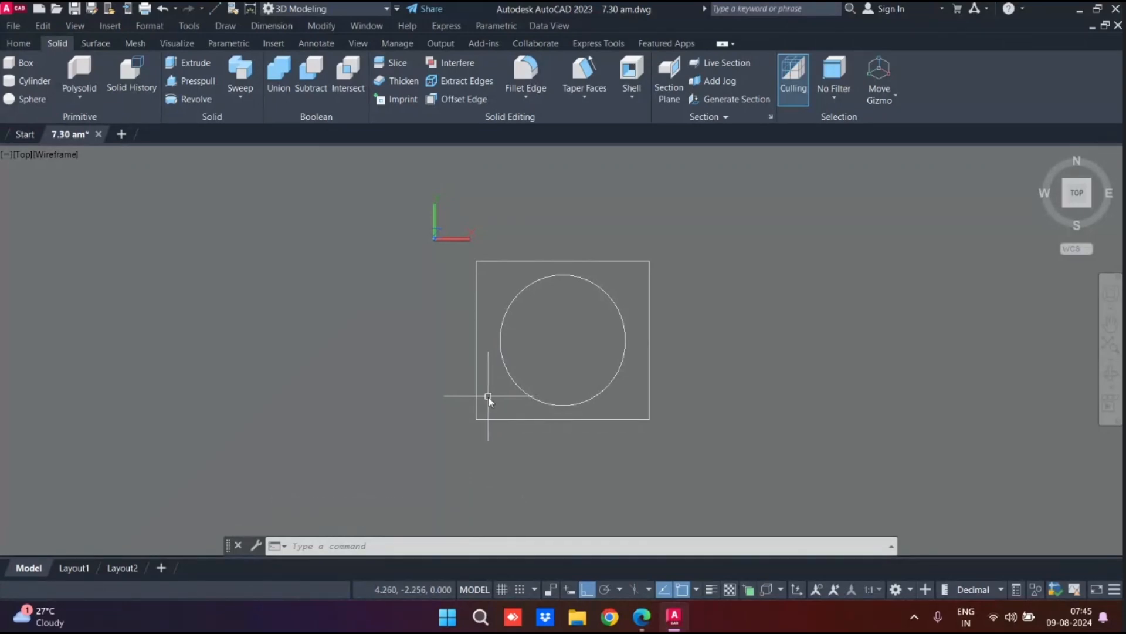
# Offset the ellipse inward by about 0.4 units using the Through option
pyautogui.write('o')
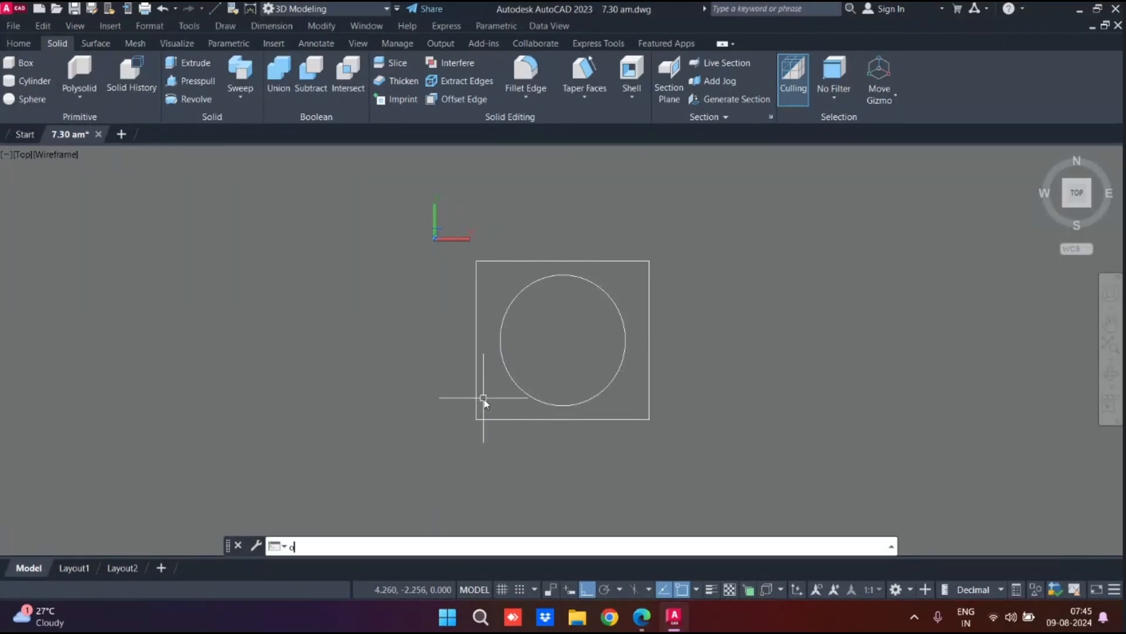
pyautogui.press('Return')
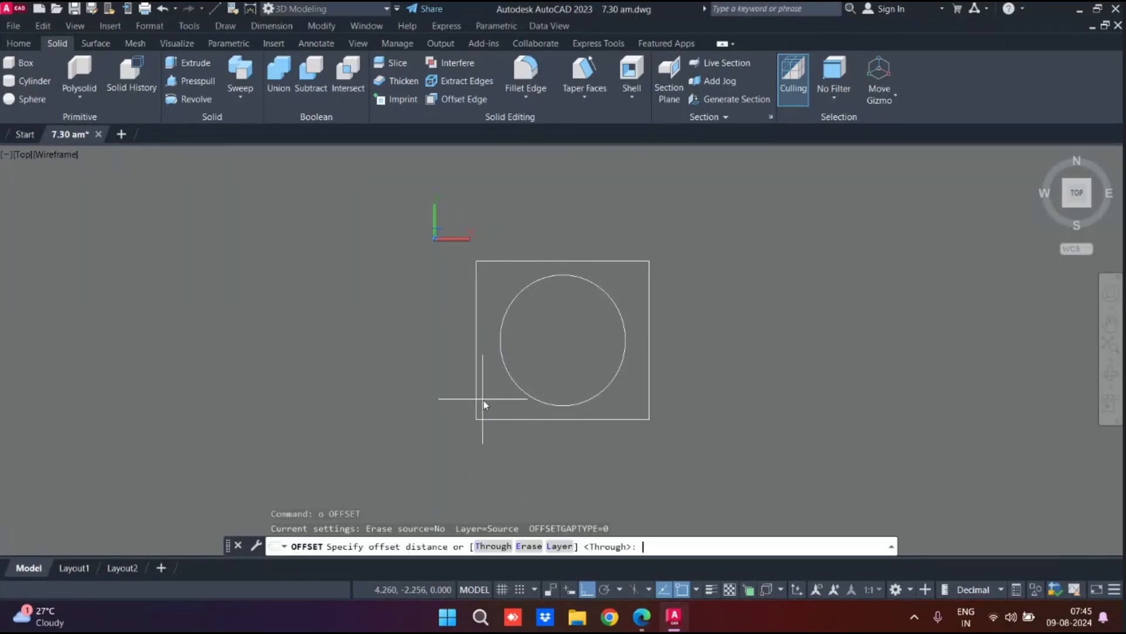
pyautogui.click(493, 549)
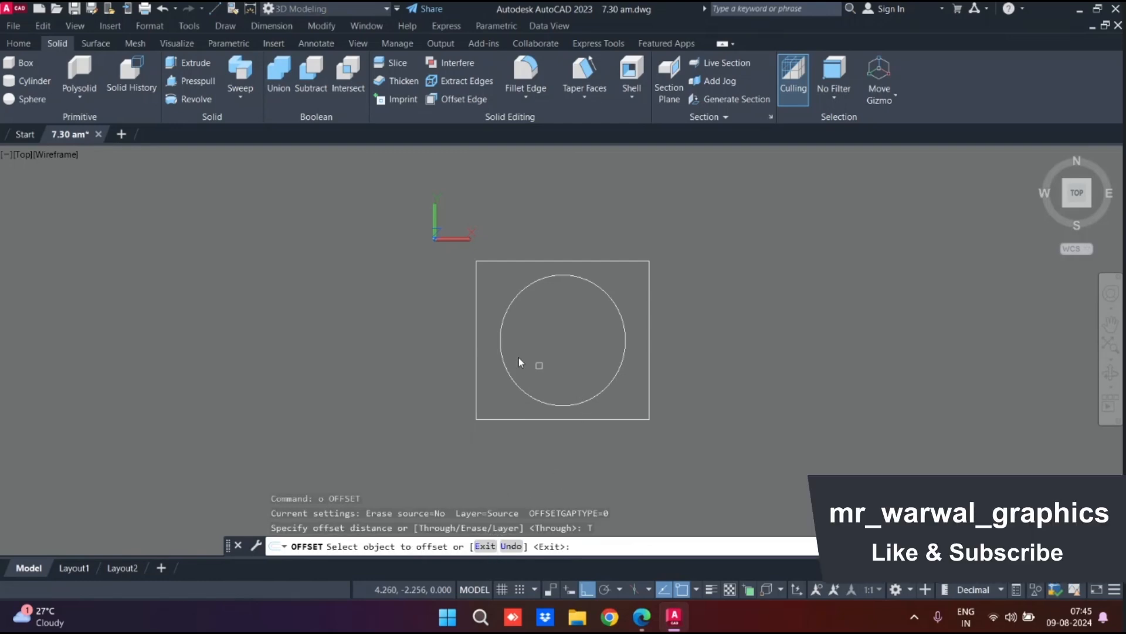
pyautogui.click(498, 351)
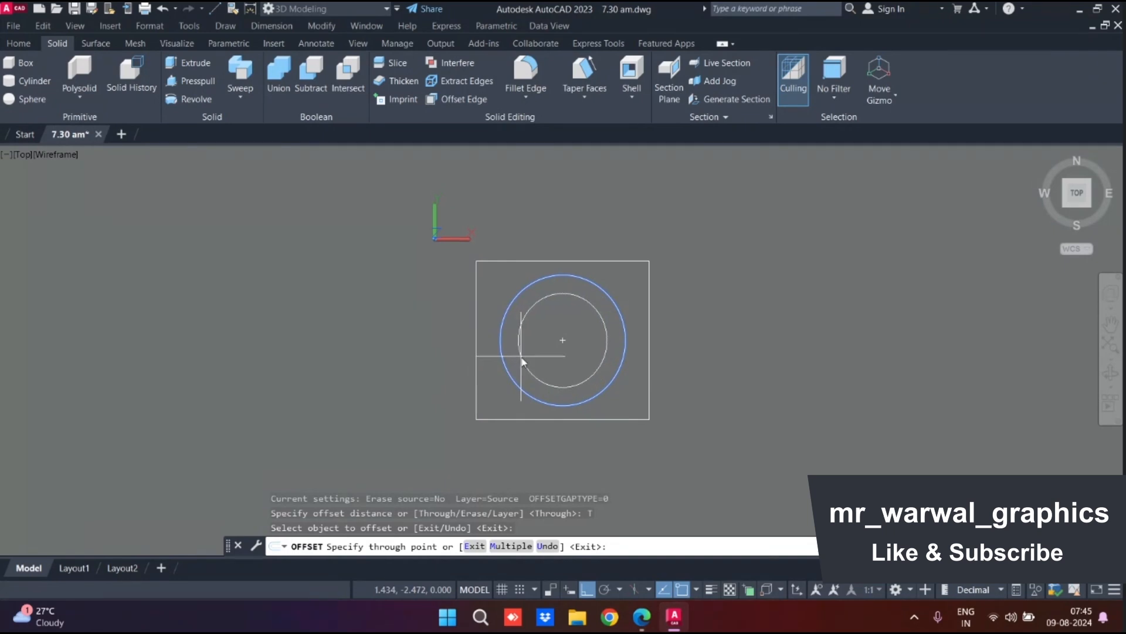
pyautogui.click(521, 357)
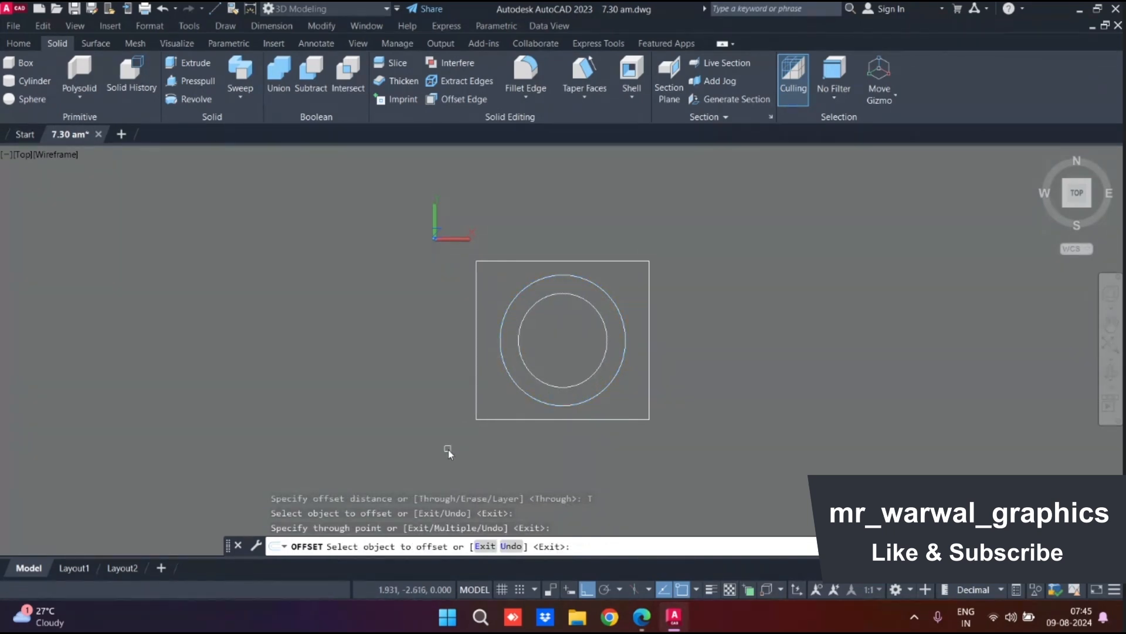
pyautogui.press('Escape')
pyautogui.press('Escape')
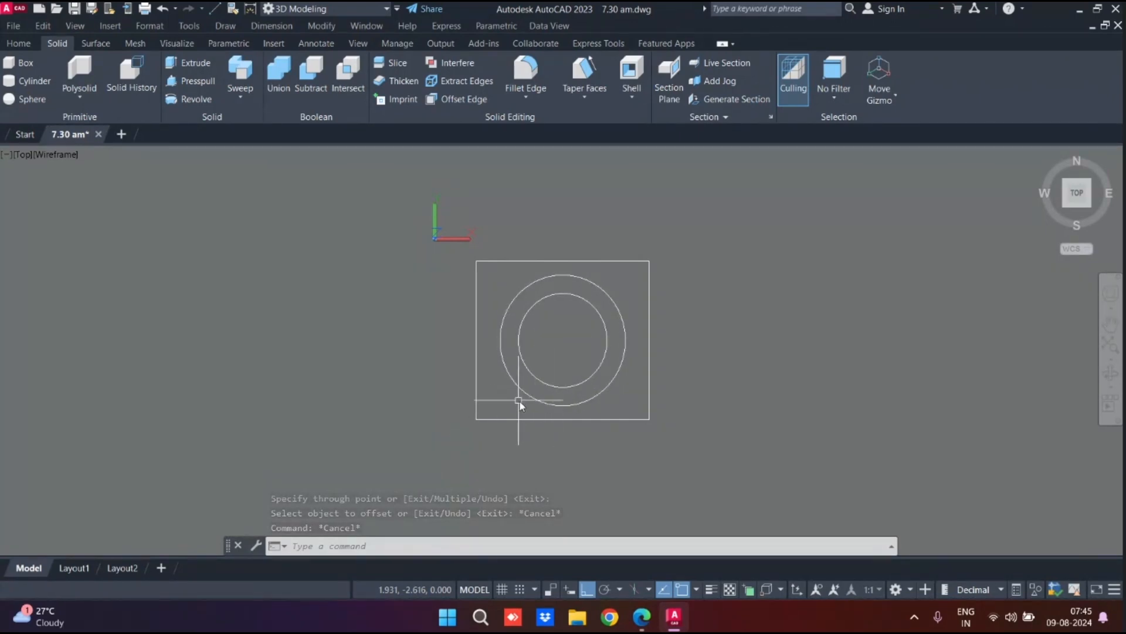
# Examine the slab and the two concentric curves in a tilted 3D view
pyautogui.click(554, 389)
pyautogui.keyDown('shift'); pyautogui.moveTo(563, 447); pyautogui.dragTo(585, 400, button='middle'); pyautogui.keyUp('shift')
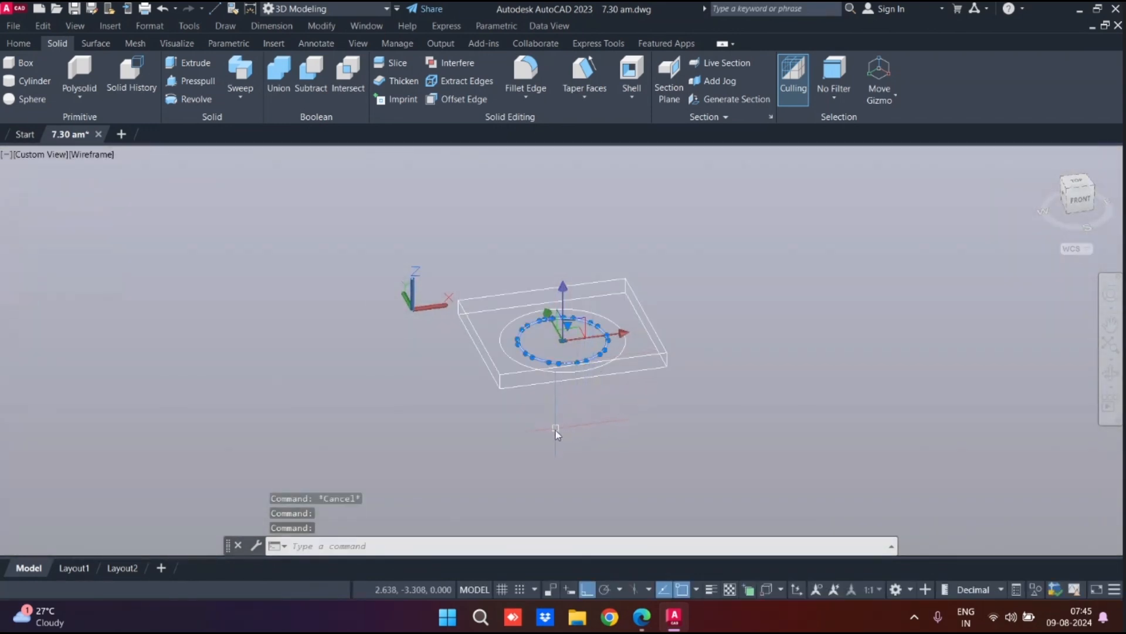
pyautogui.scroll(2, 561, 392)
pyautogui.press('Escape')
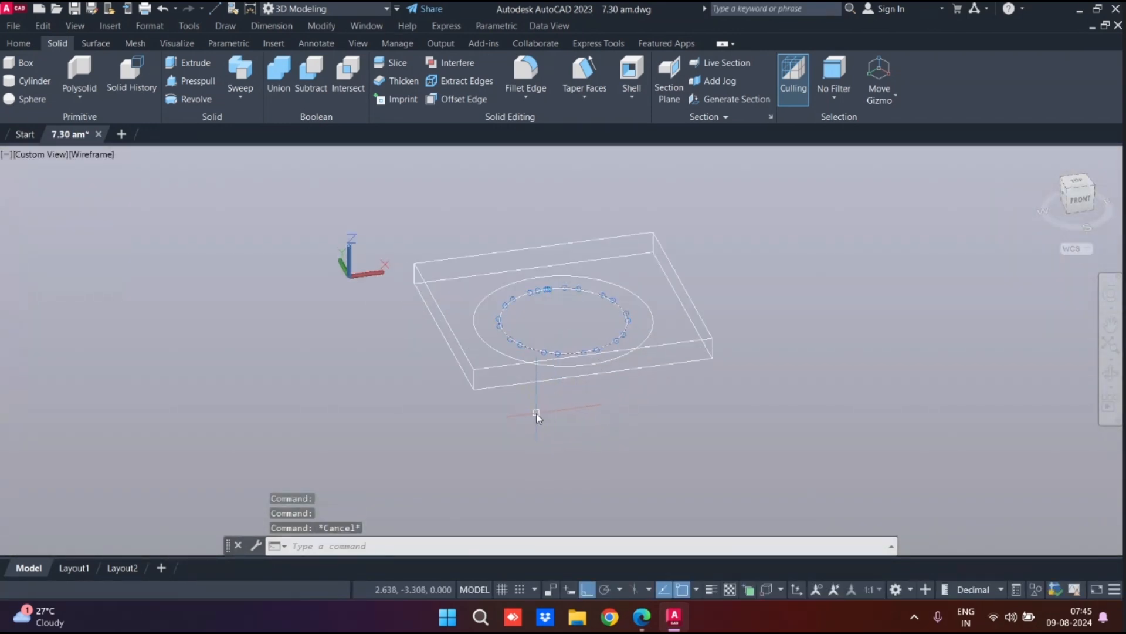
# Check the outer ellipse and the slab as separate objects by selecting each, and clear the selection
pyautogui.click(651, 307)
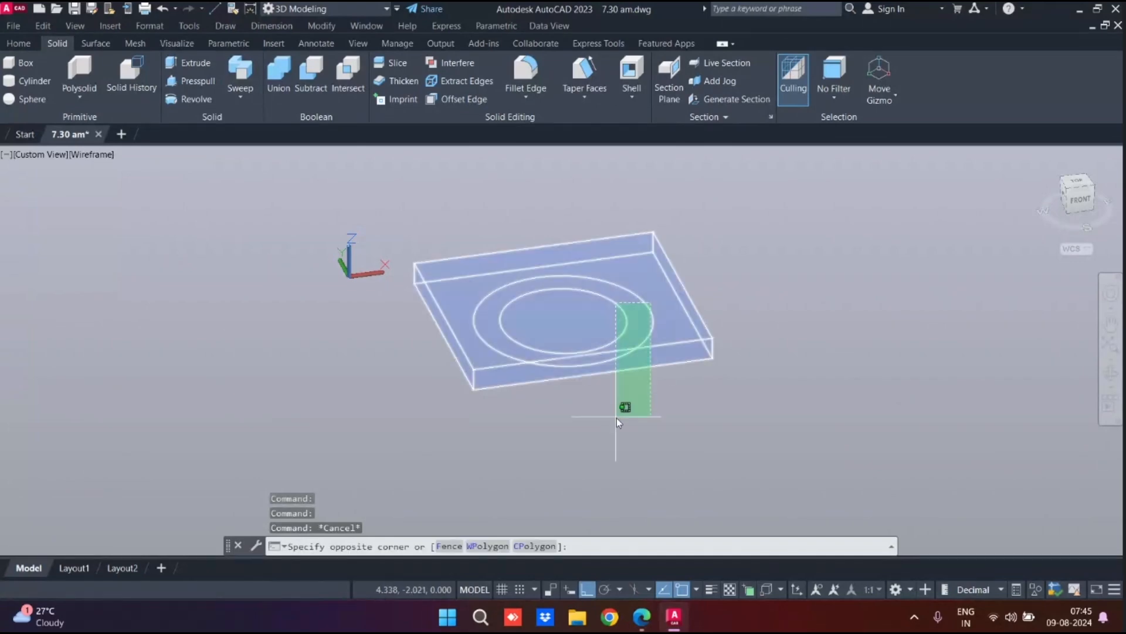
pyautogui.click(651, 312)
pyautogui.click(650, 309)
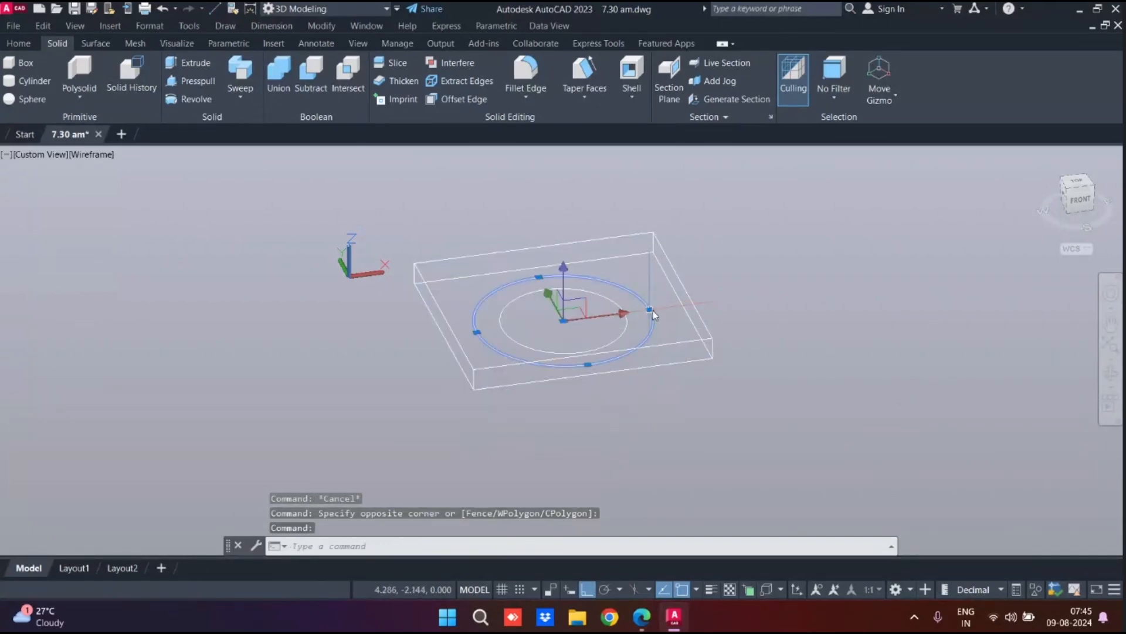
pyautogui.press('Escape')
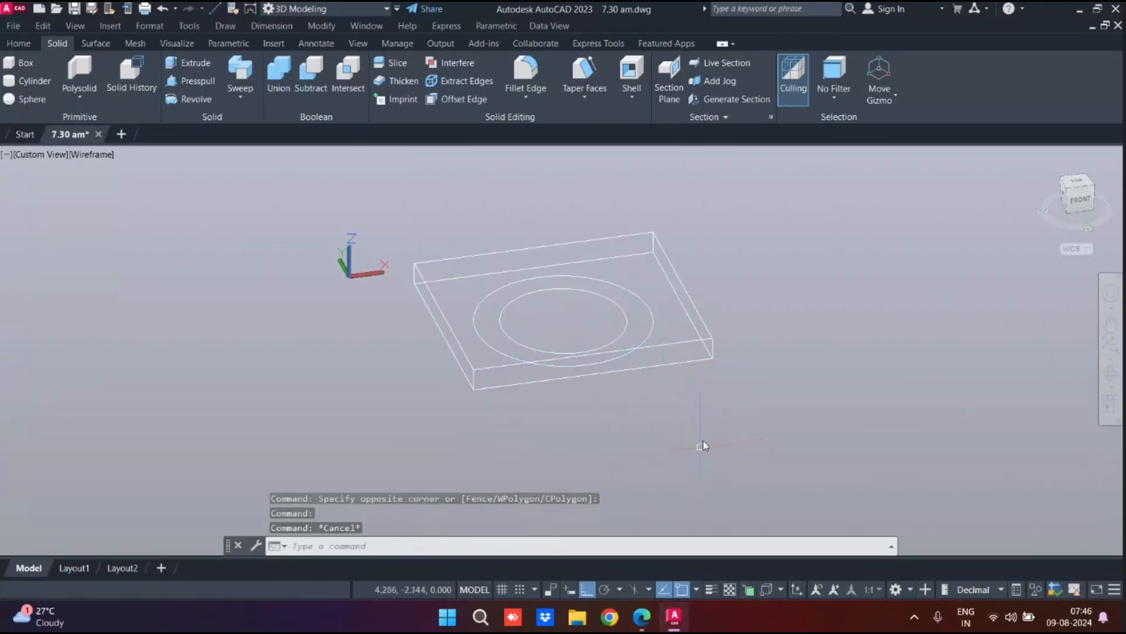
pyautogui.click(714, 345)
pyautogui.press('Escape')
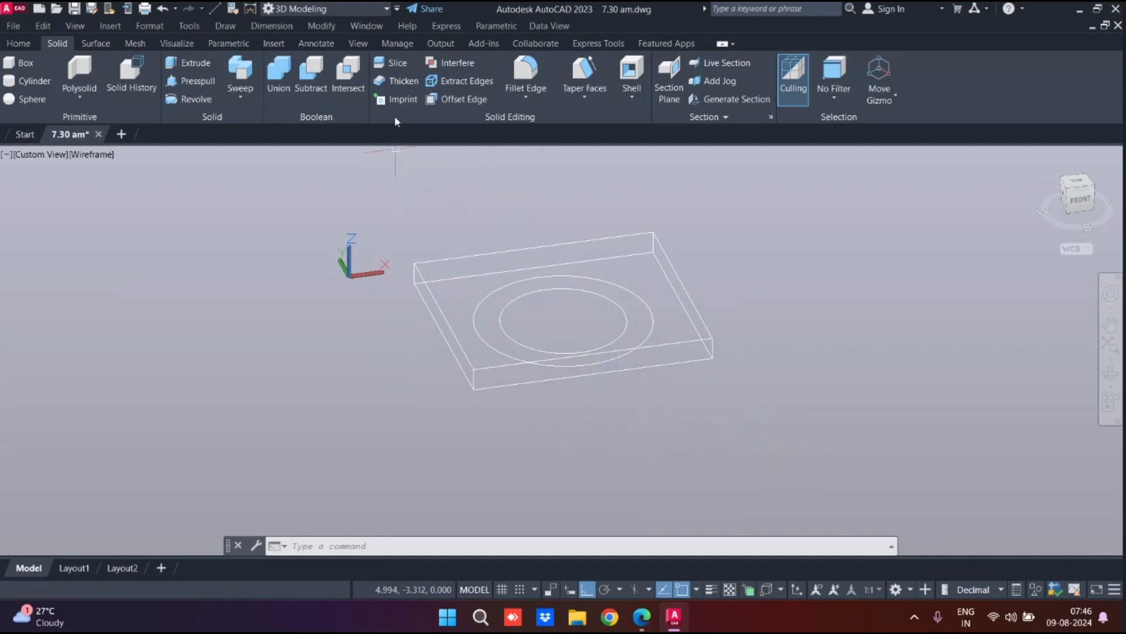
# Imprint the inner offset curve onto the slab, keeping the source object
pyautogui.click(398, 100)
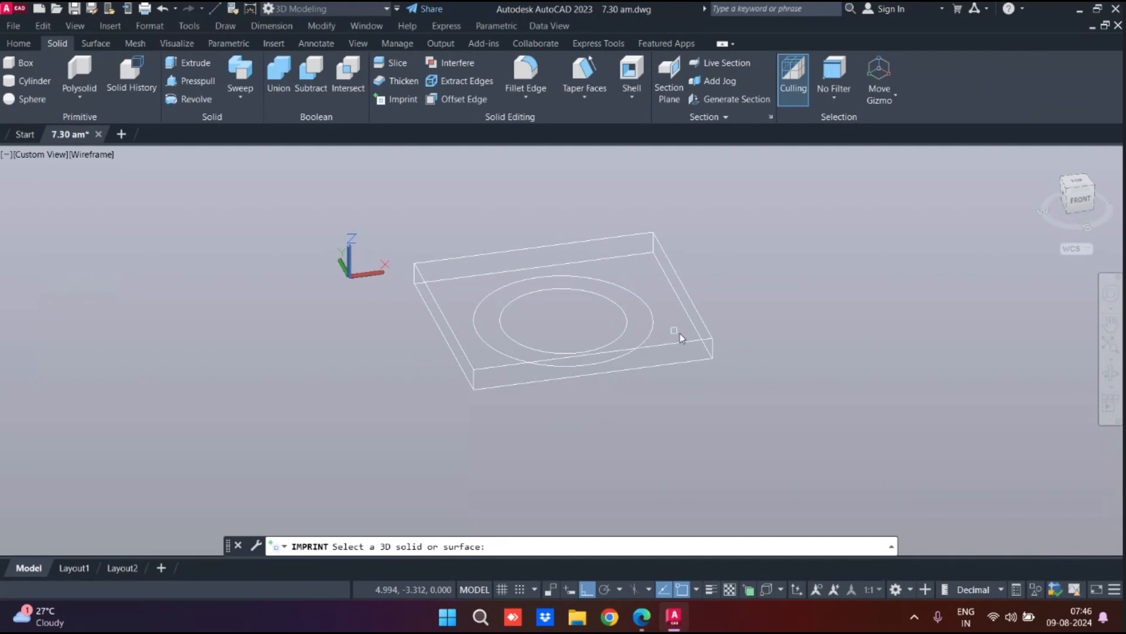
pyautogui.click(693, 341)
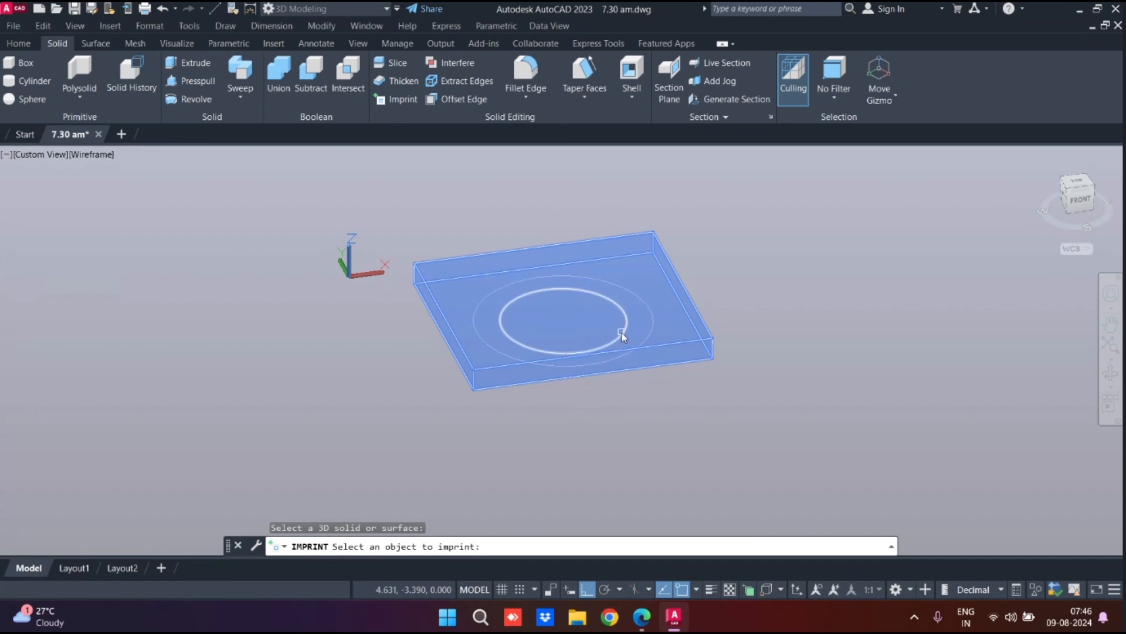
pyautogui.click(622, 335)
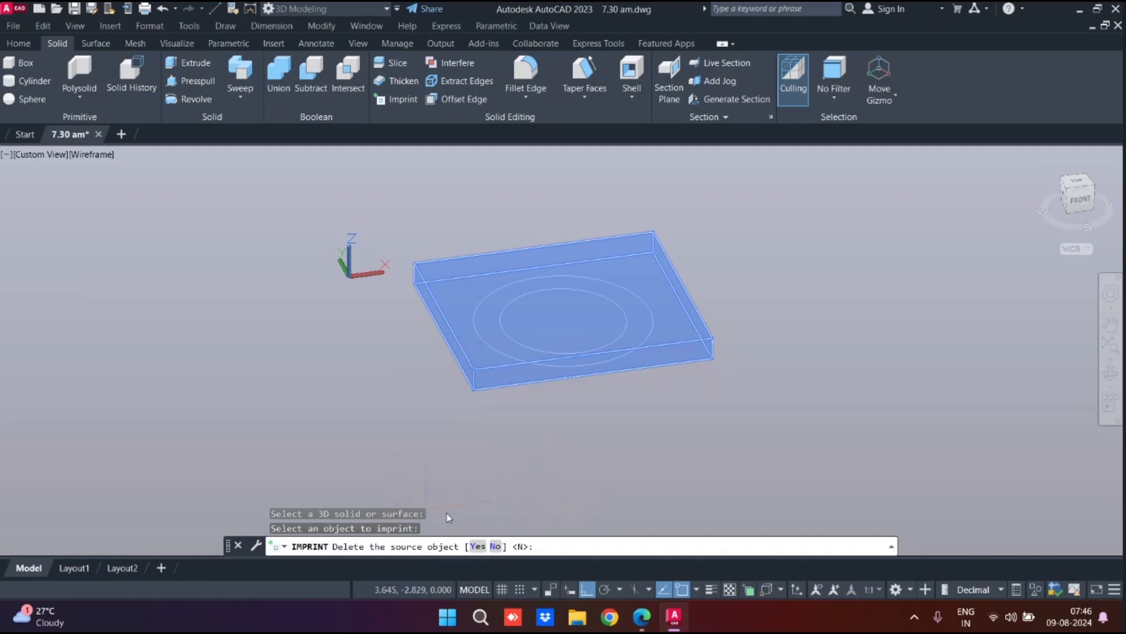
pyautogui.click(495, 547)
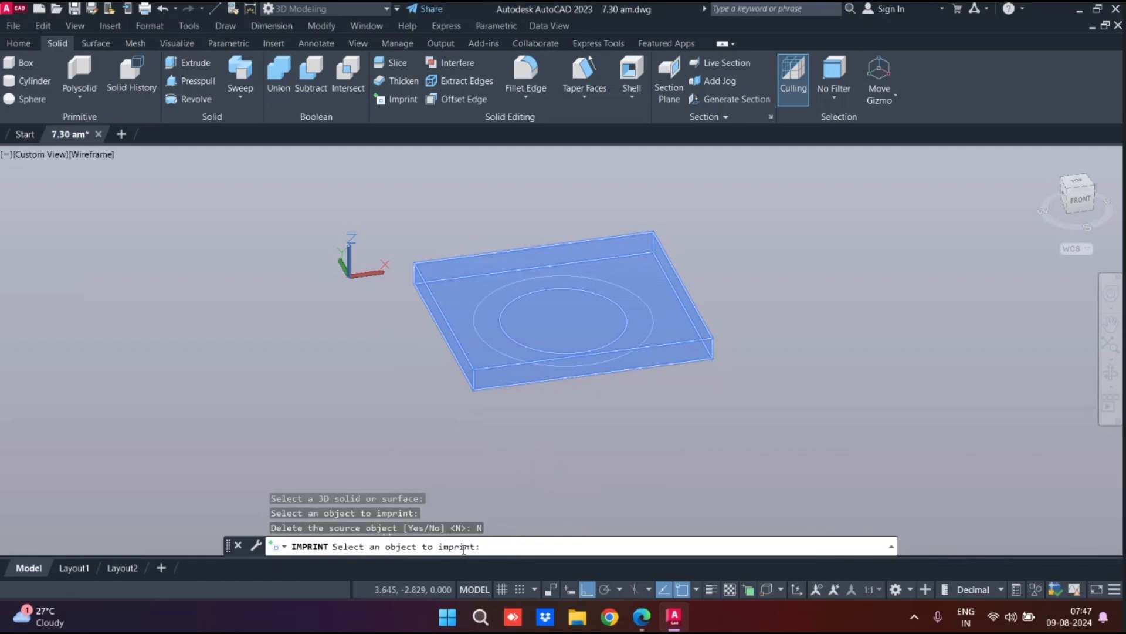
# Imprint the outer ellipse onto the slab, deleting the source object, and finish the Imprint command
pyautogui.scroll(3, 632, 330)
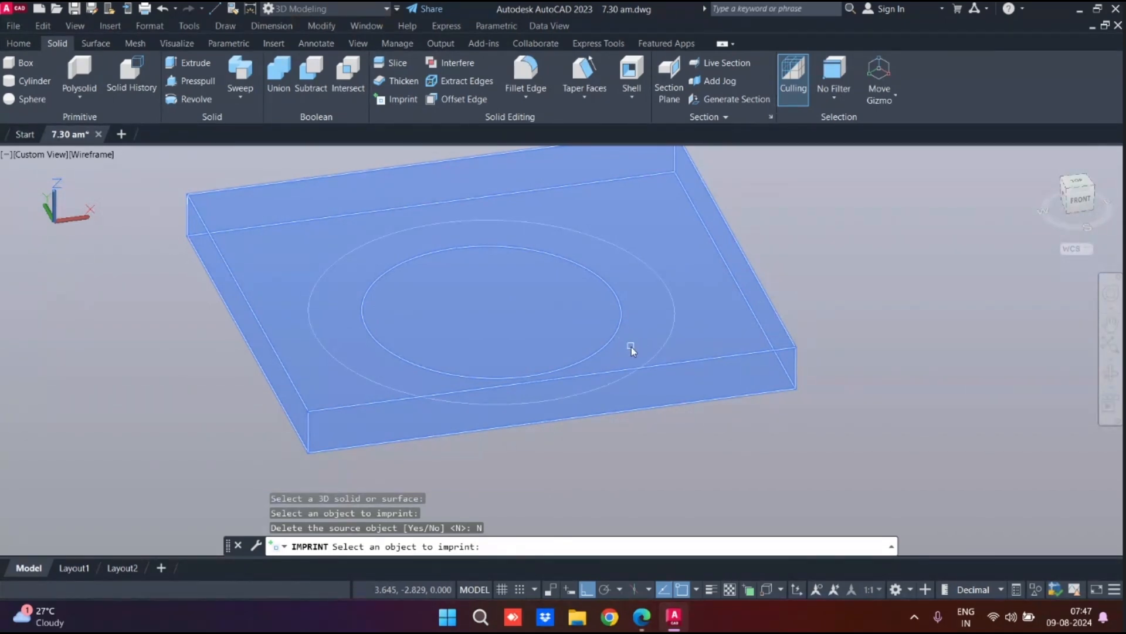
pyautogui.click(672, 296)
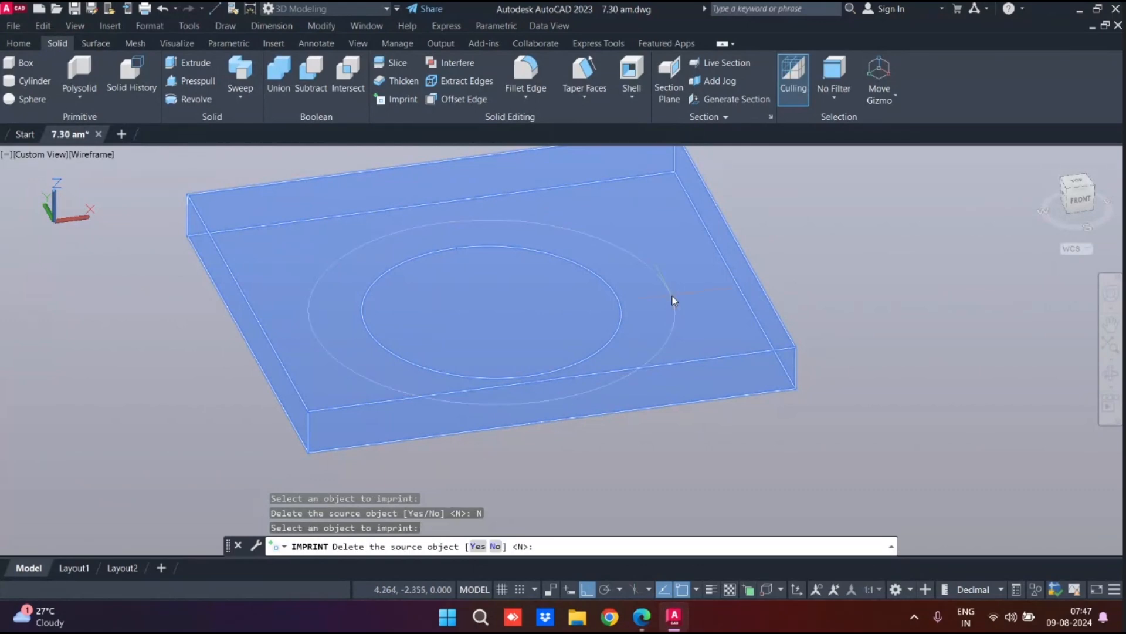
pyautogui.click(480, 546)
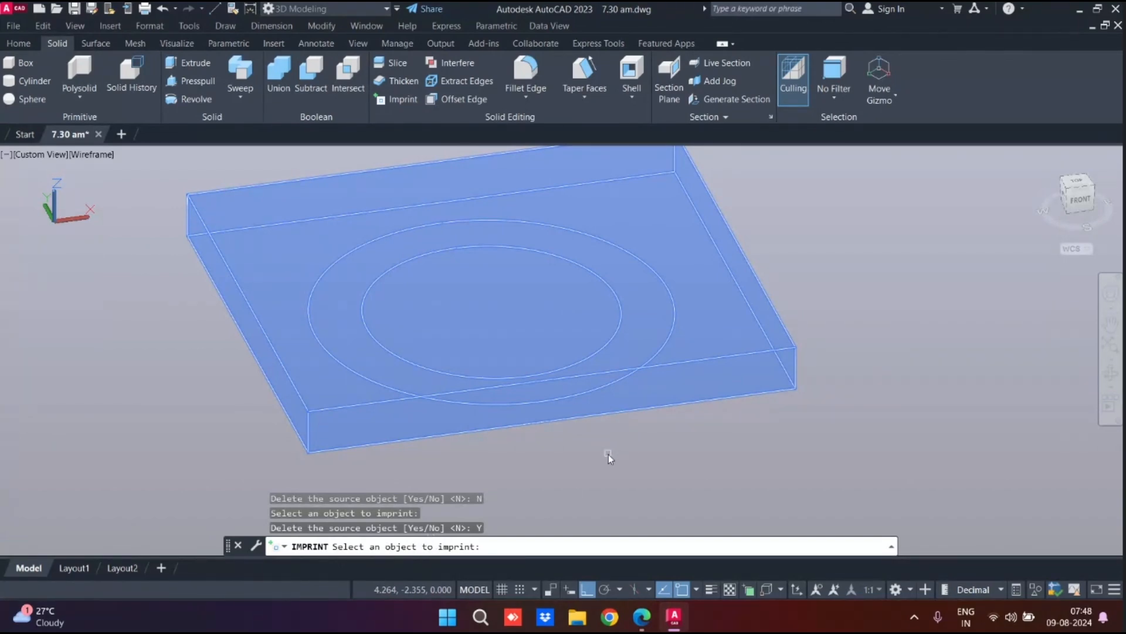
pyautogui.press('Return')
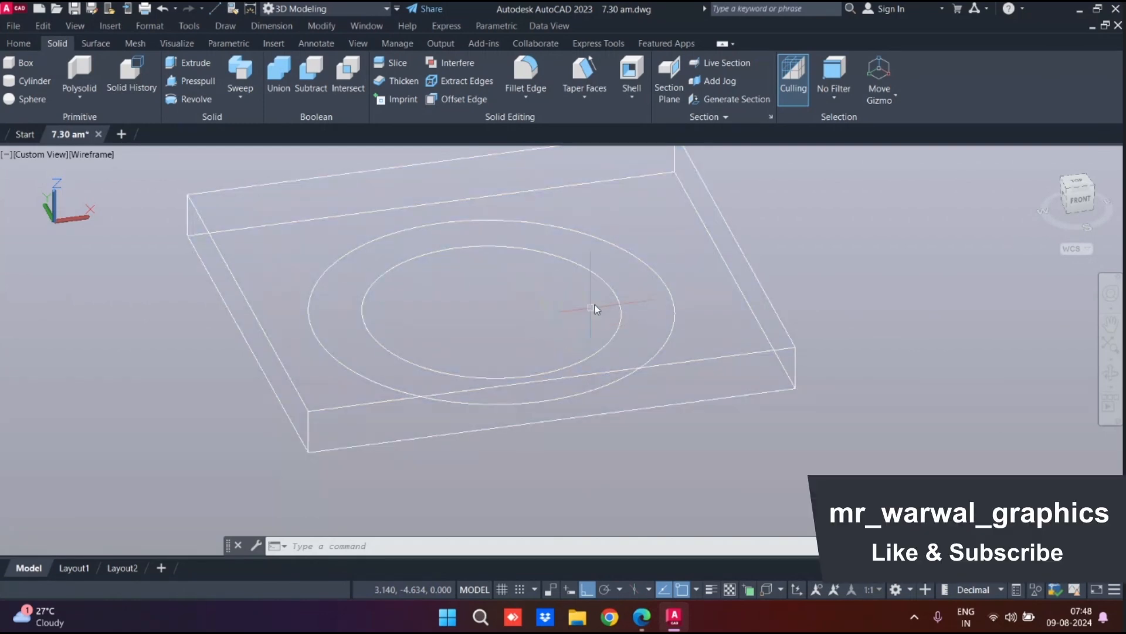
# Delete the leftover inner spline that lies over its imprint on the slab
pyautogui.moveTo(613, 287)
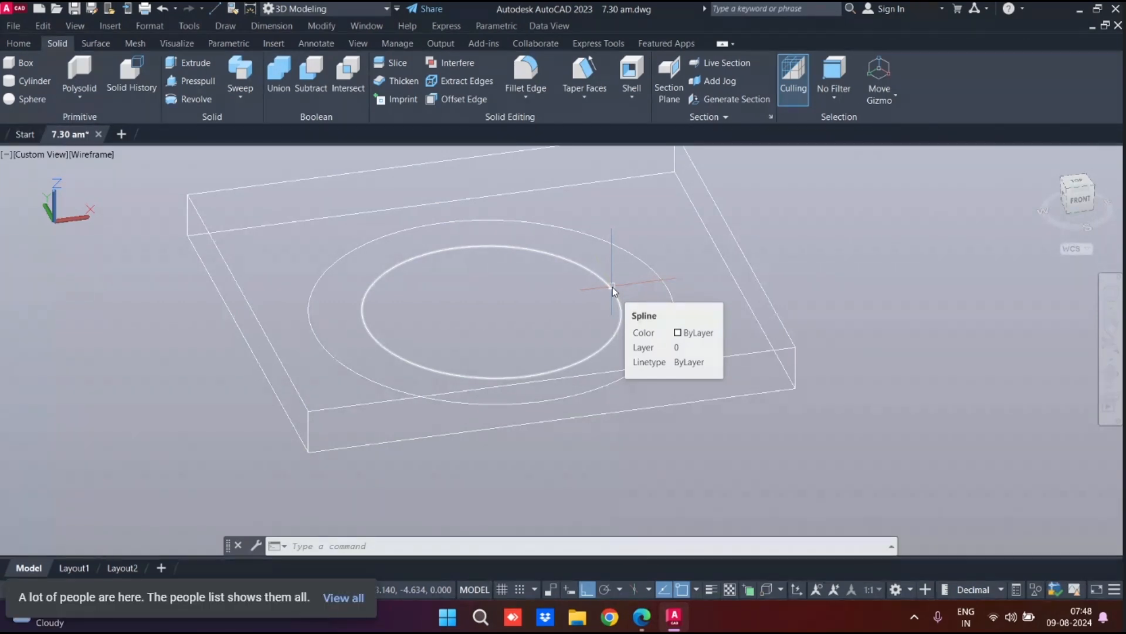
pyautogui.click(612, 287)
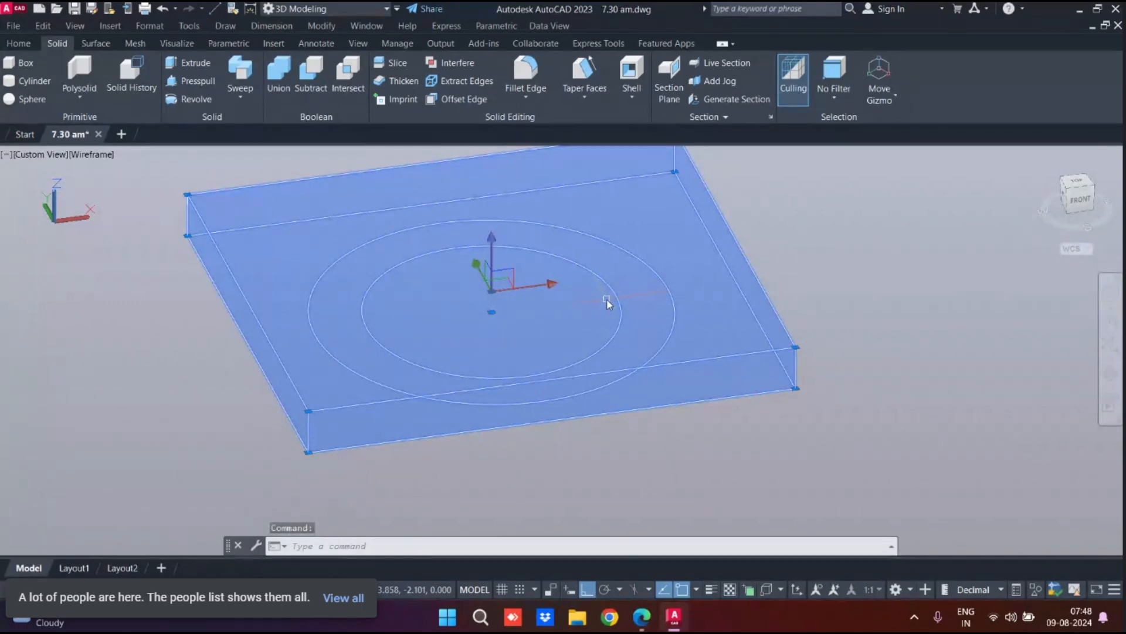
pyautogui.press('Escape')
pyautogui.scroll(3, 660, 300)
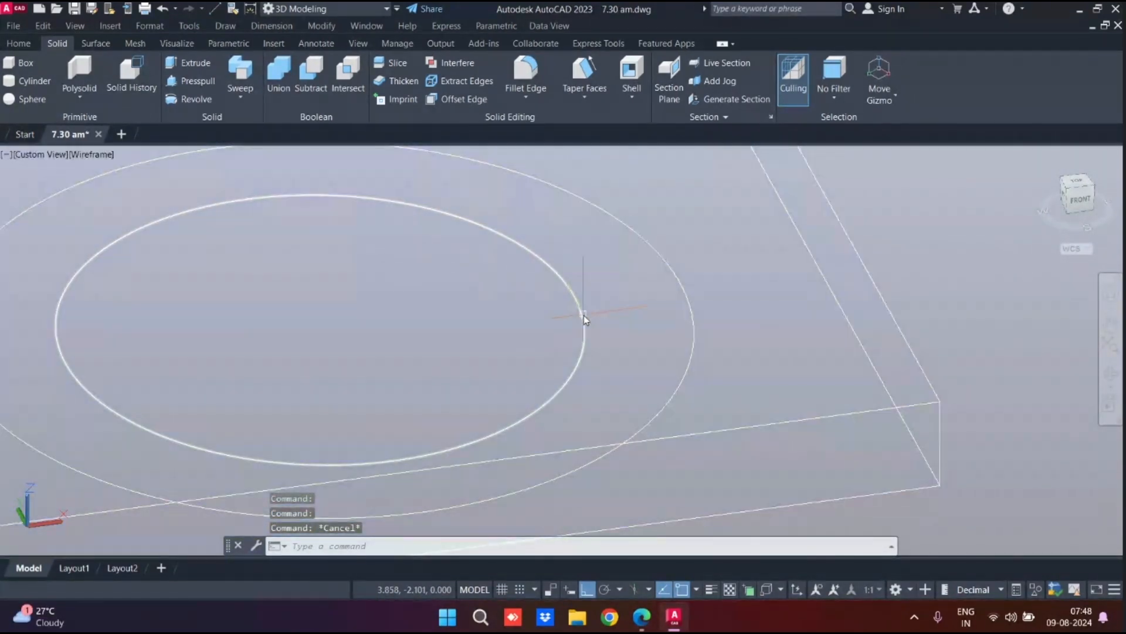
pyautogui.click(583, 315)
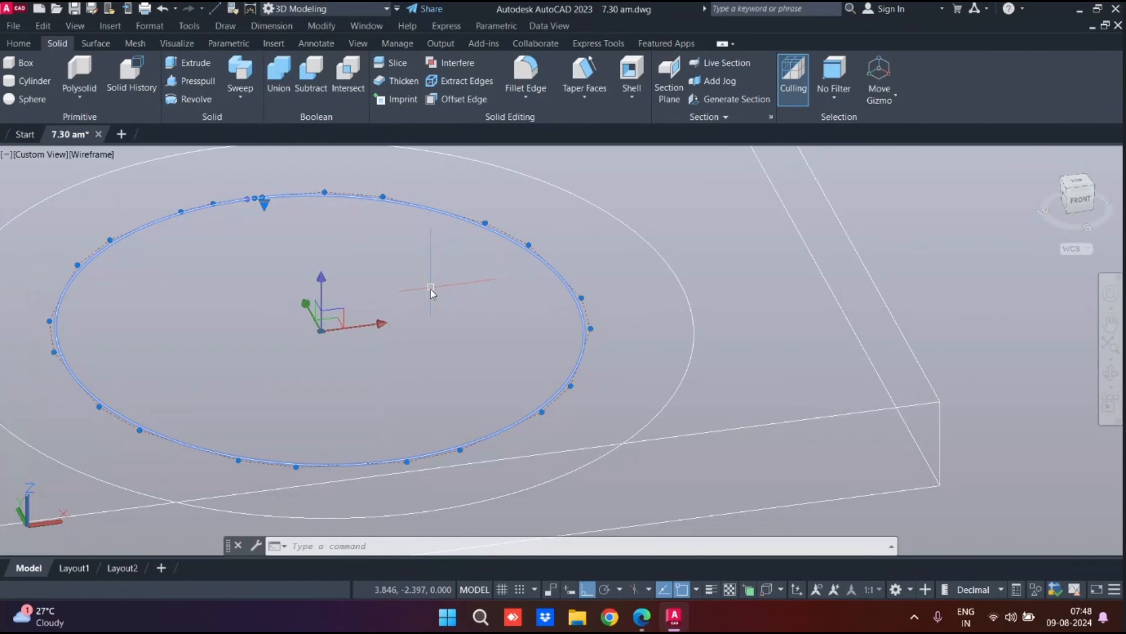
pyautogui.press('Delete')
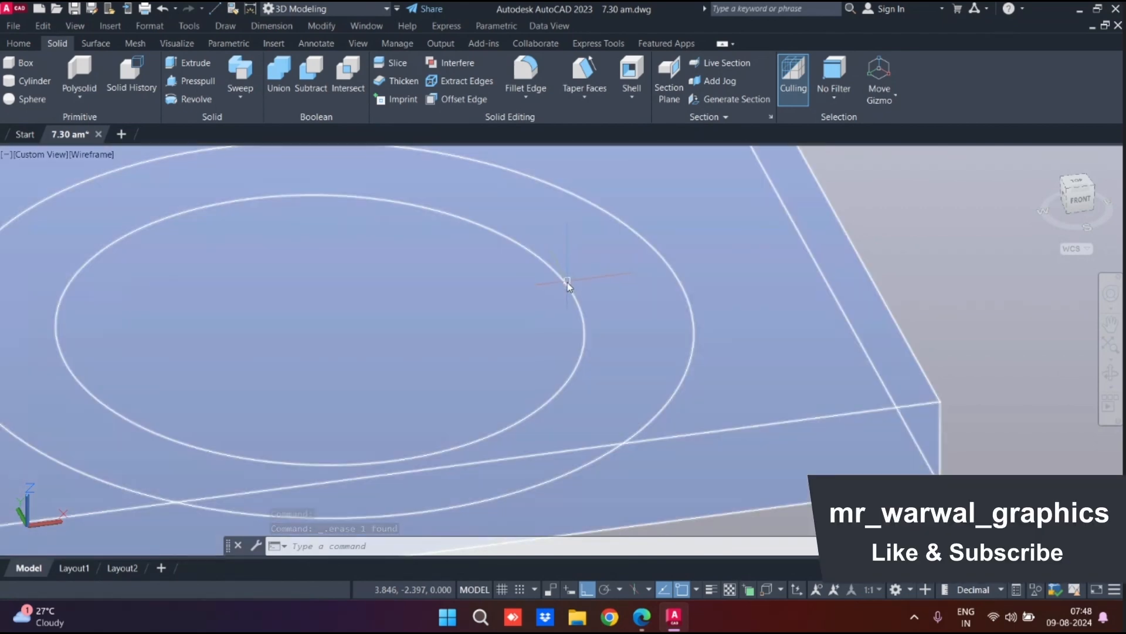
# Check which object the inner and outer imprinted curves belong to by selecting each, and clear the selection
pyautogui.click(567, 284)
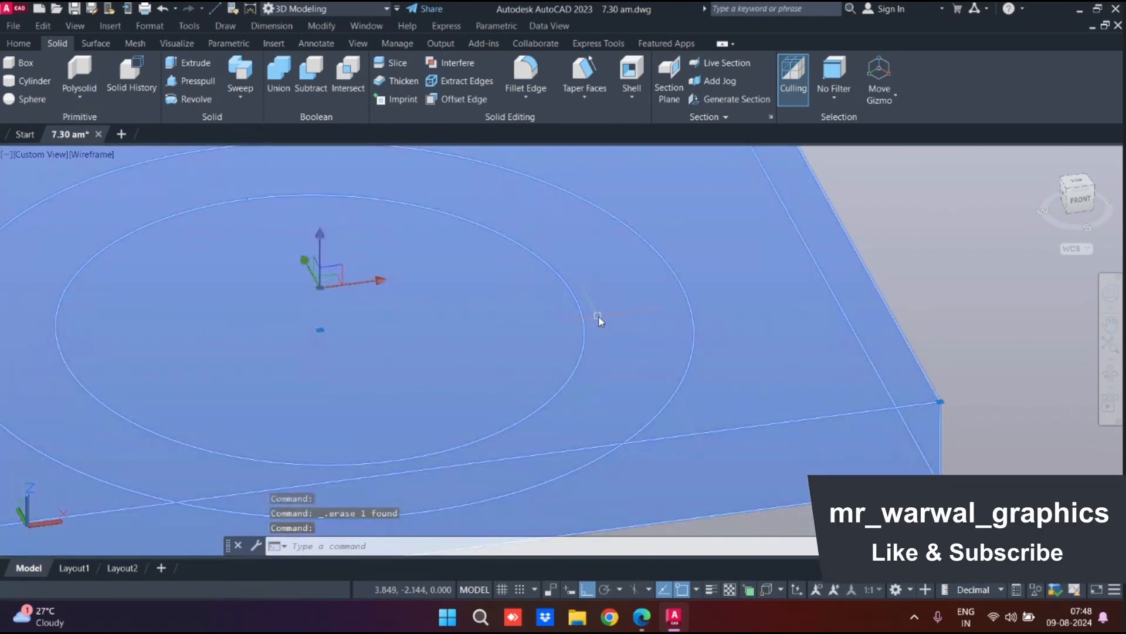
pyautogui.press('Escape')
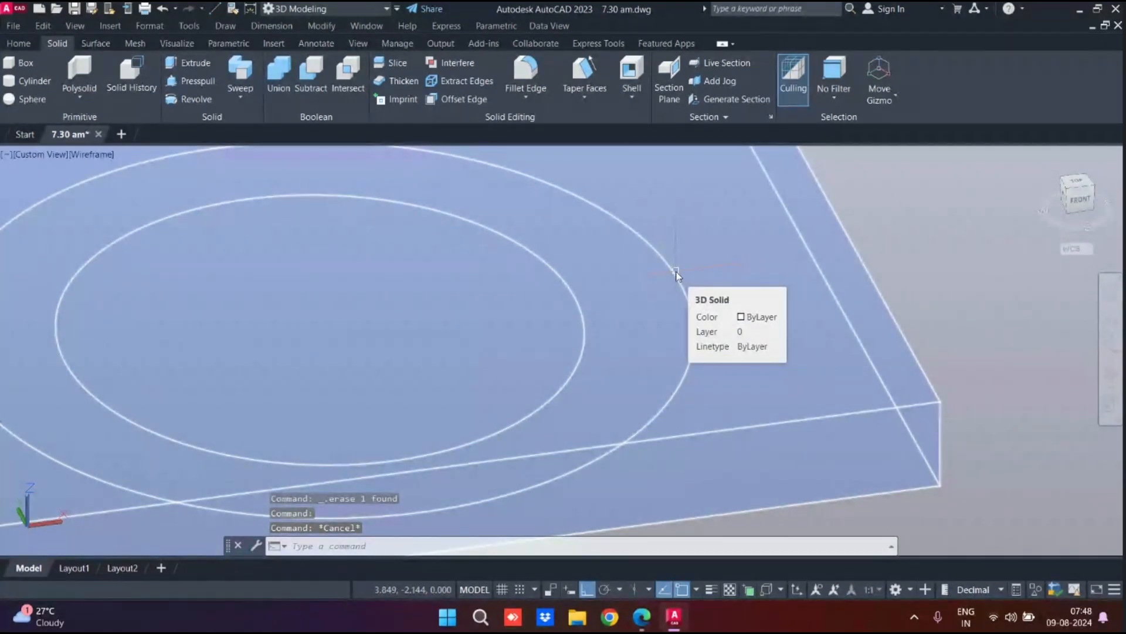
pyautogui.click(676, 273)
pyautogui.press('Escape')
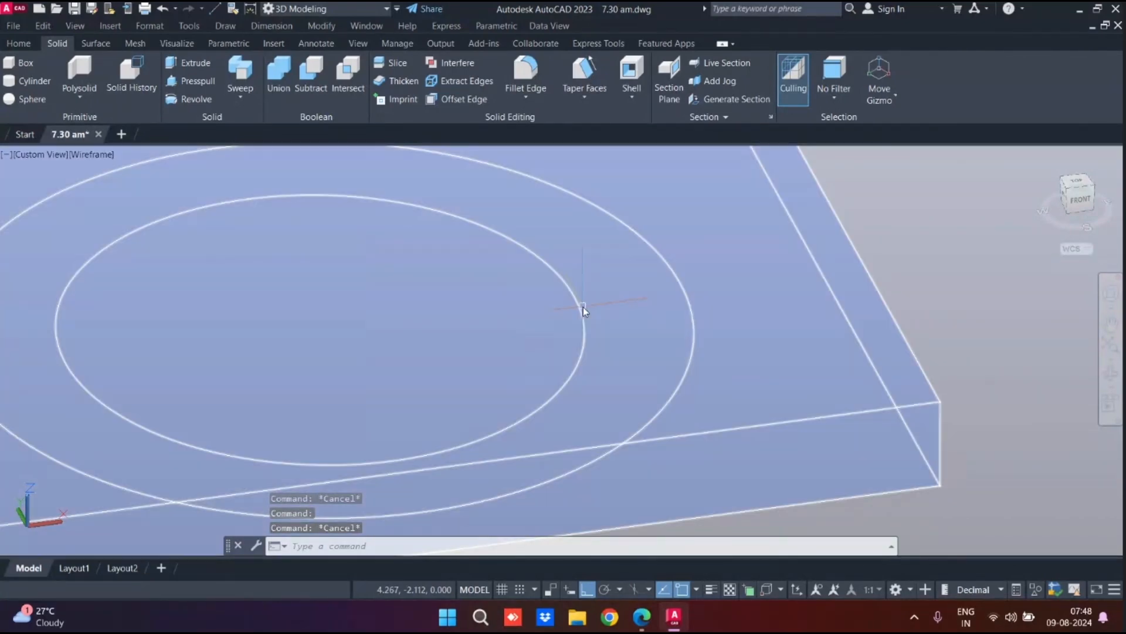
pyautogui.click(583, 308)
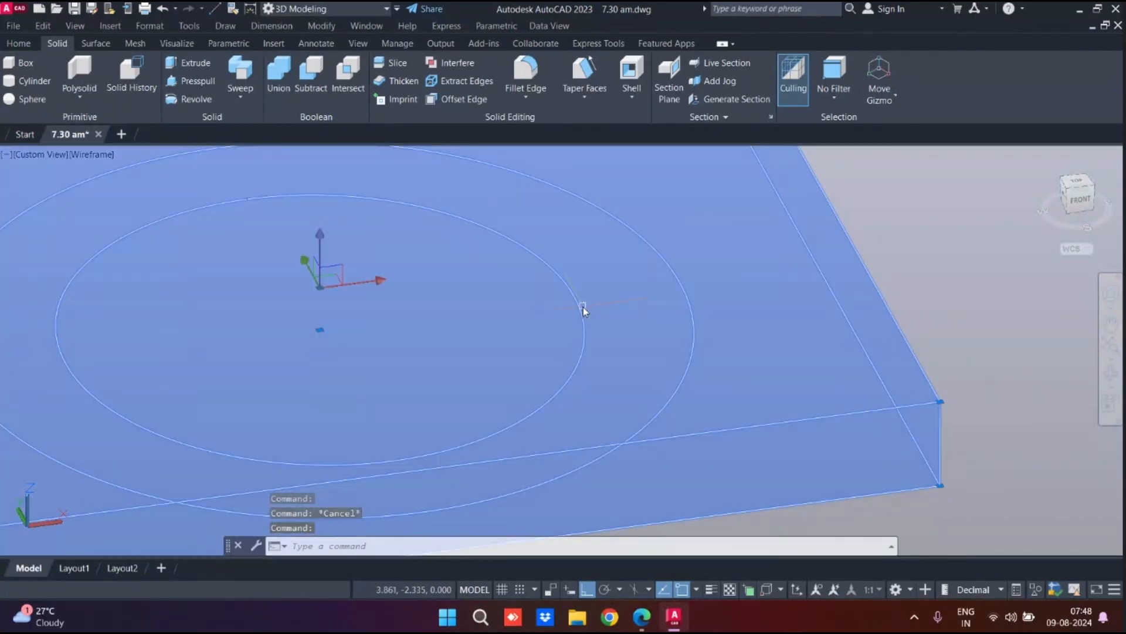
pyautogui.press('Escape')
# Set the visual style to Conceptual with the whole slab in a low-angle 3D view
pyautogui.scroll(-3, 663, 273)
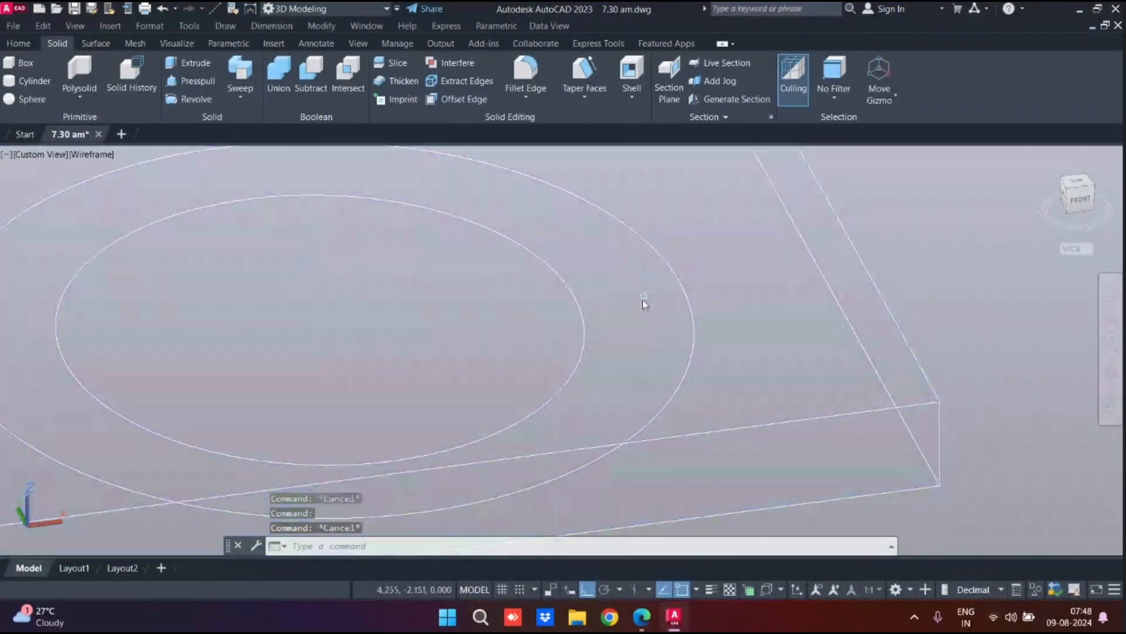
pyautogui.moveTo(644, 305)
pyautogui.keyDown('shift'); pyautogui.mouseDown(button='middle')
pyautogui.moveTo(645, 325)
pyautogui.moveTo(644, 287)
pyautogui.mouseUp(button='middle'); pyautogui.keyUp('shift')
pyautogui.scroll(-2, 644, 286)
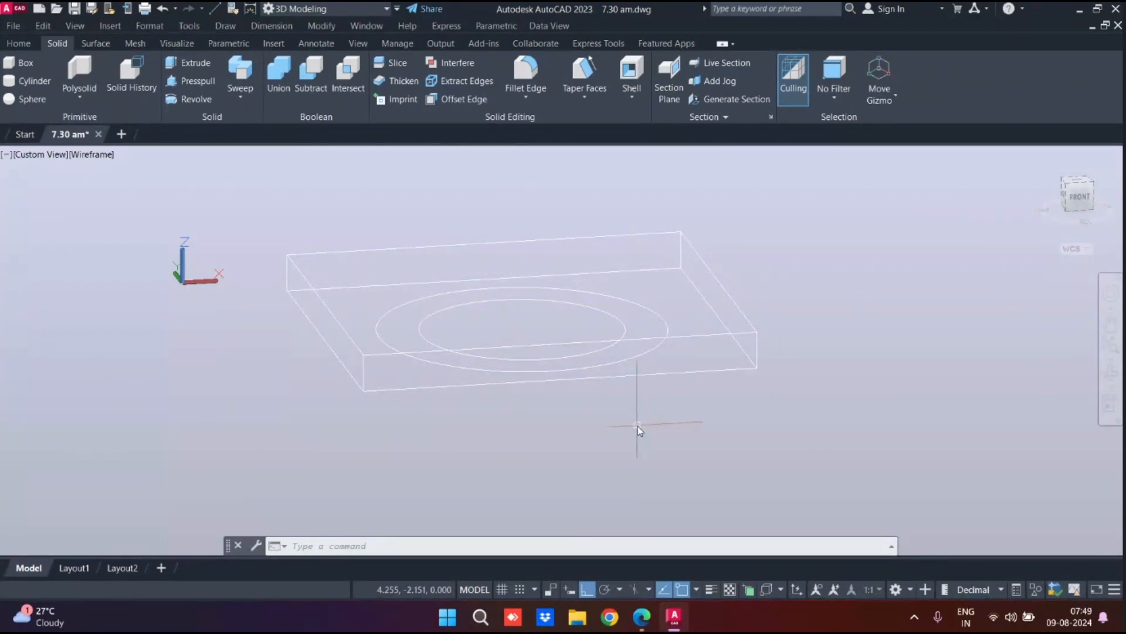
pyautogui.write('vs')
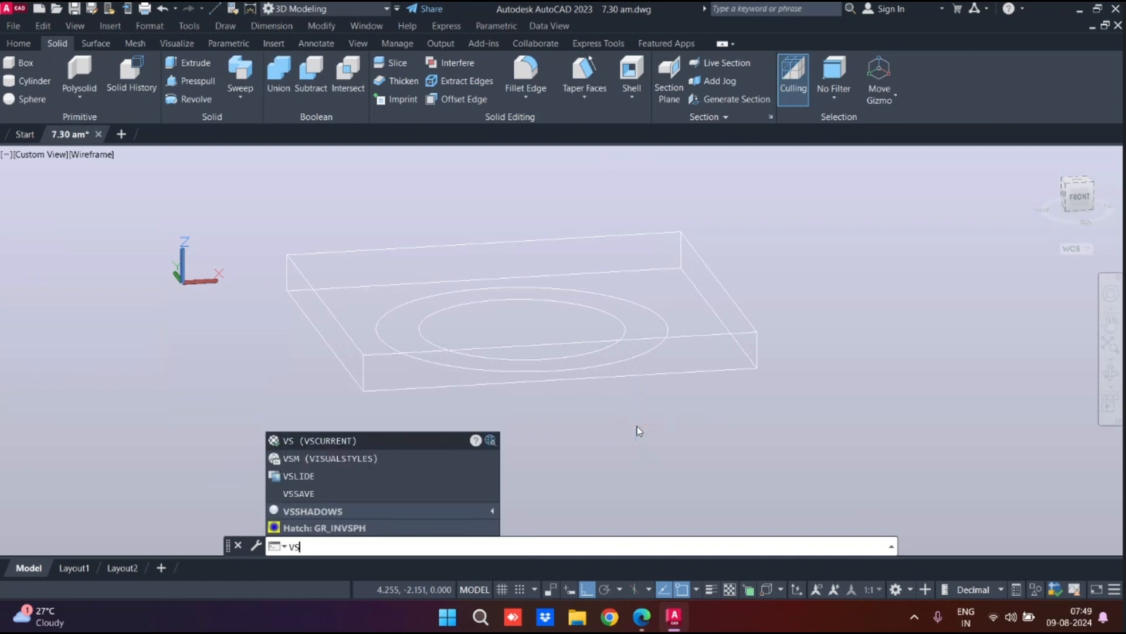
pyautogui.press('Return')
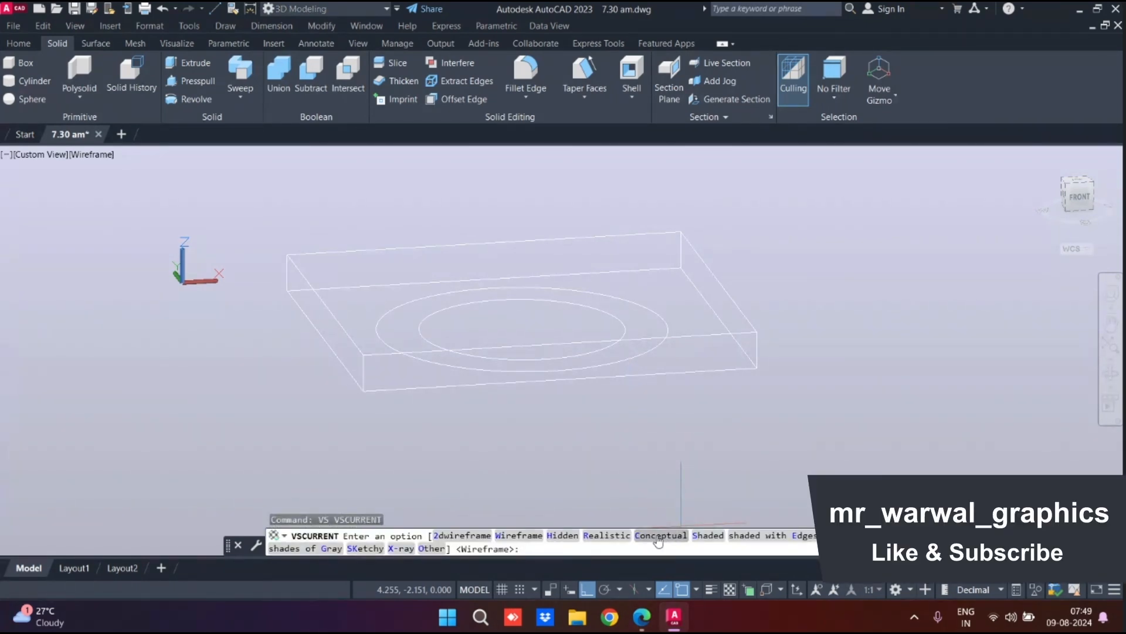
pyautogui.click(660, 535)
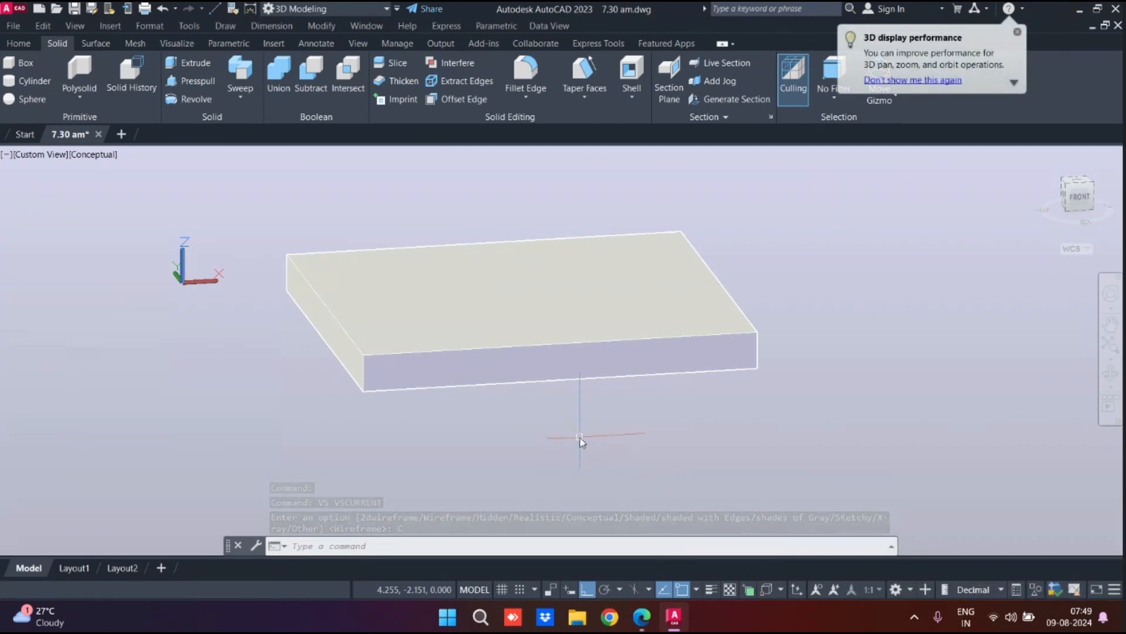
# Delete the imprinted slab from the drawing
pyautogui.moveTo(580, 436)
pyautogui.keyDown('shift'); pyautogui.mouseDown(button='middle')
pyautogui.moveTo(611, 323)
pyautogui.moveTo(640, 305)
pyautogui.moveTo(593, 399)
pyautogui.moveTo(605, 348)
pyautogui.moveTo(614, 402)
pyautogui.moveTo(604, 438)
pyautogui.mouseUp(button='middle'); pyautogui.keyUp('shift')
pyautogui.scroll(-5, 627, 310)
pyautogui.scroll(2, 628, 312)
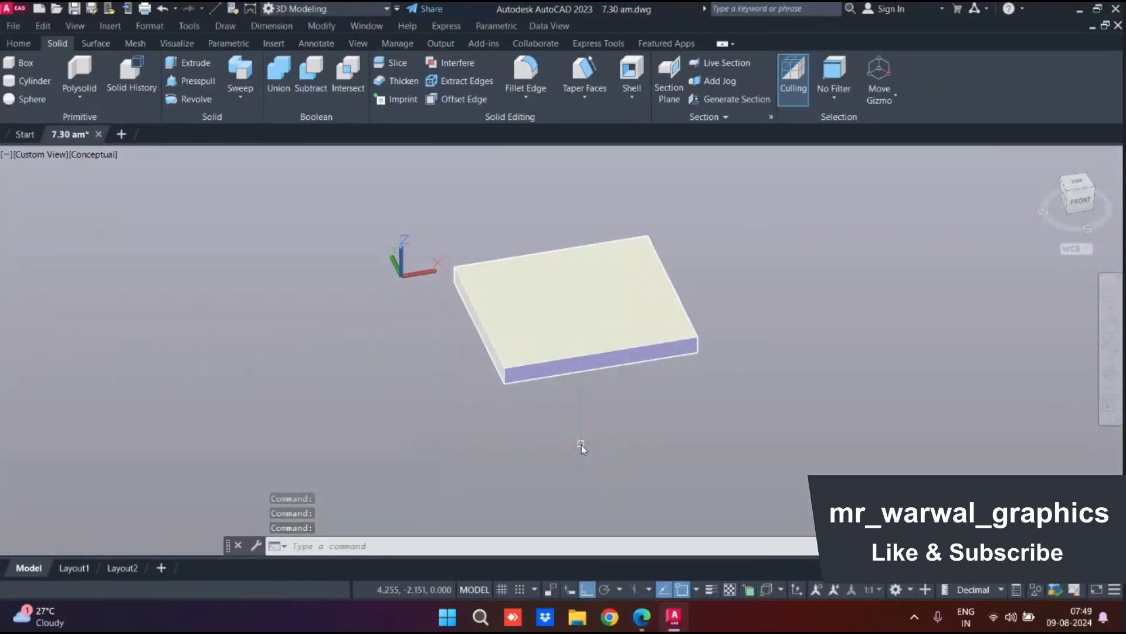
pyautogui.moveTo(636, 422); pyautogui.dragTo(587, 456, button='middle')
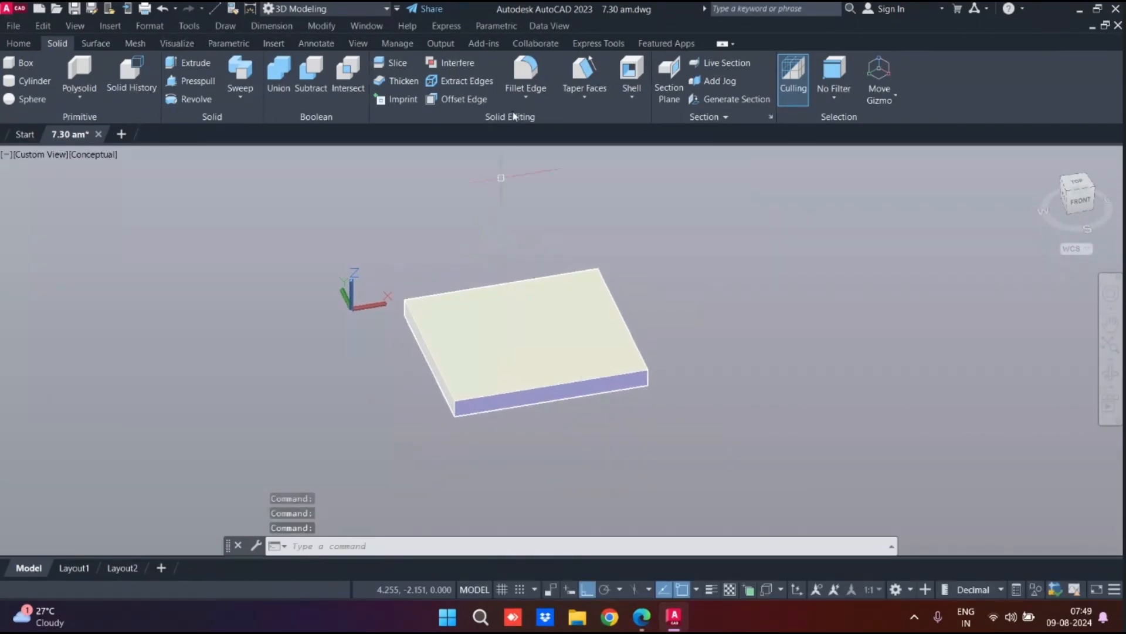
pyautogui.click(529, 345)
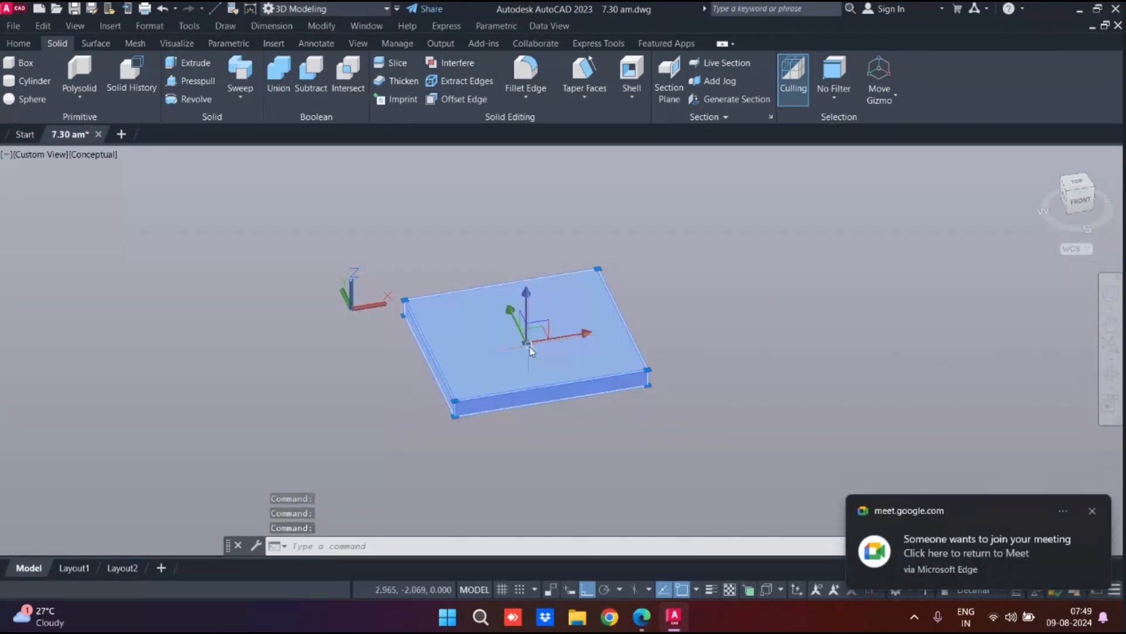
pyautogui.press('Delete')
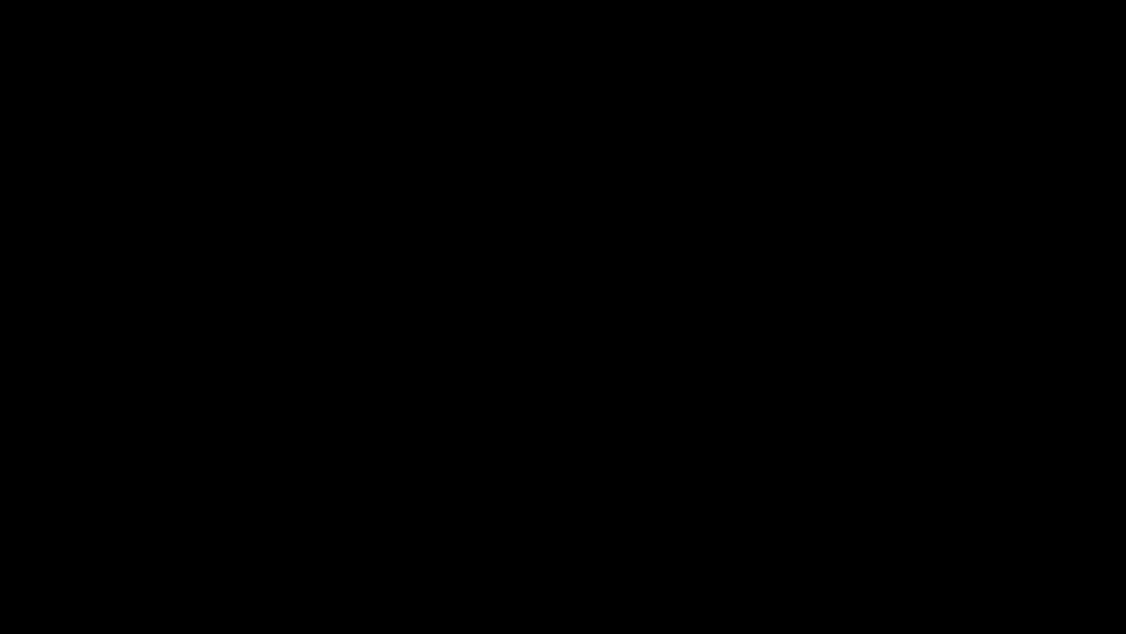